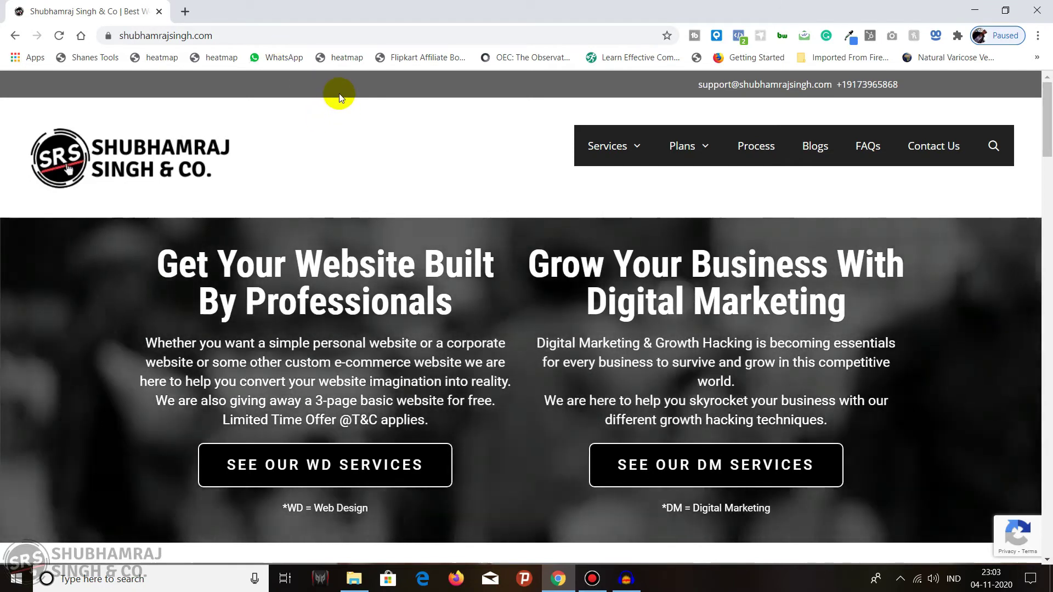
Open a new blank tab beside the shubhamrajsingh.com homepage tab.
{"action": "mouse_move", "coordinate": [581, 141]}
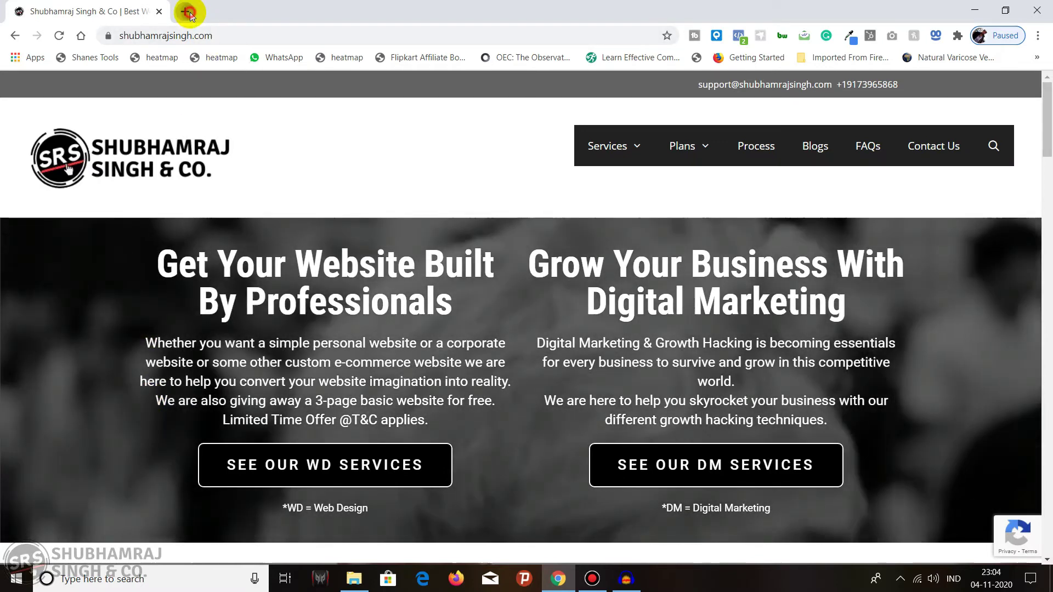
{"action": "left_click", "coordinate": [186, 11]}
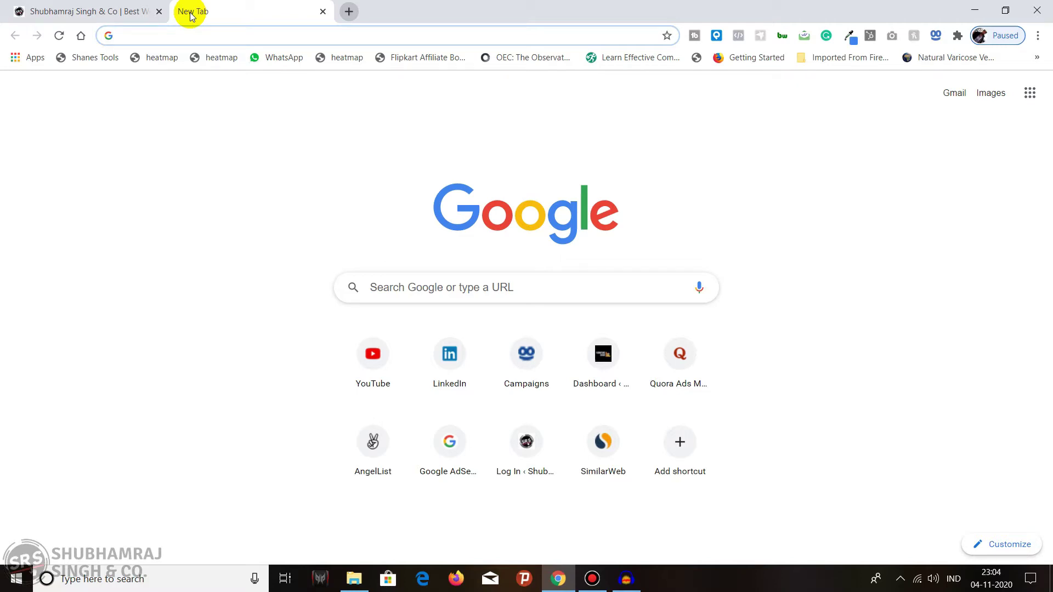
Search Google for 'color picker addon chrome' from the new tab's address bar.
{"action": "type", "text": "colo"}
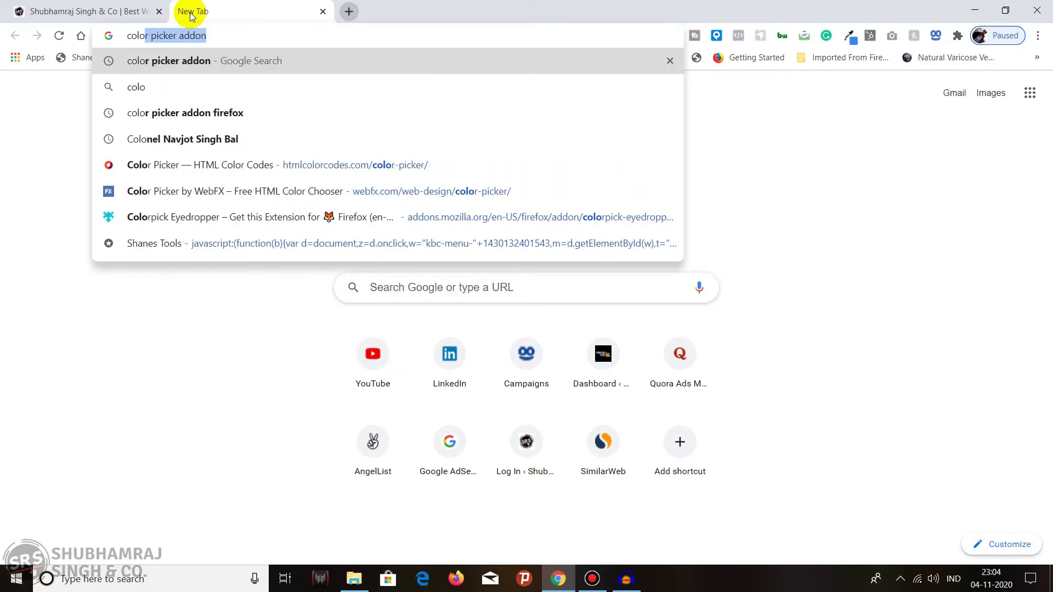
{"action": "type", "text": "r picker"}
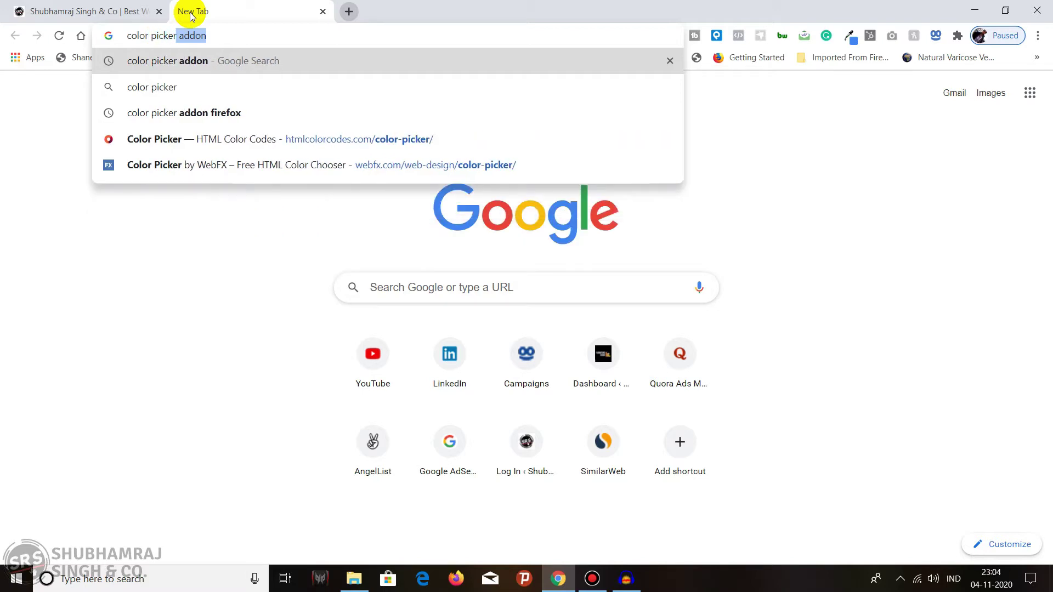
{"action": "type", "text": " ad"}
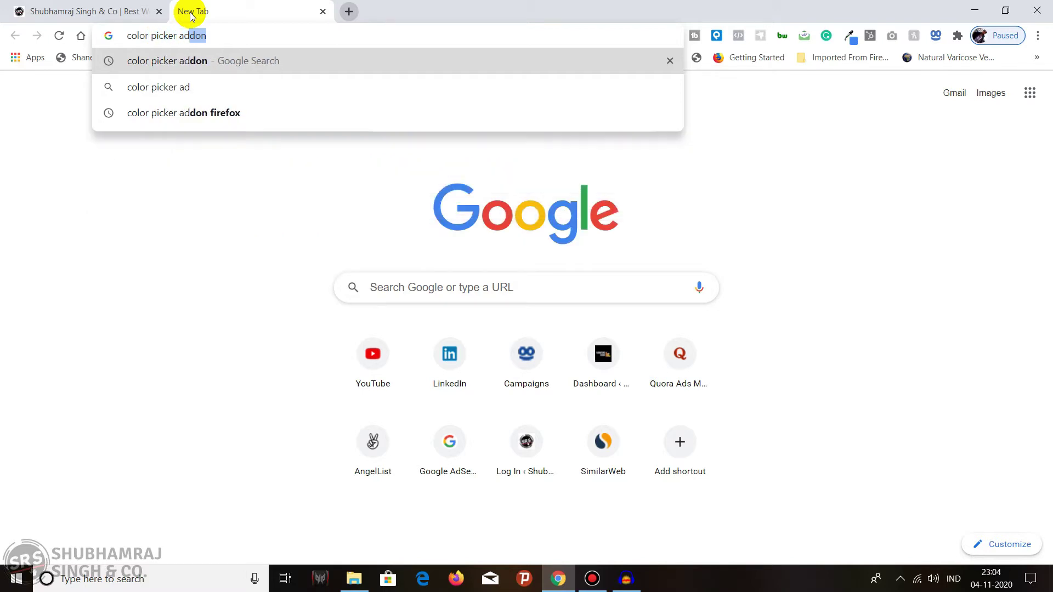
{"action": "type", "text": "don"}
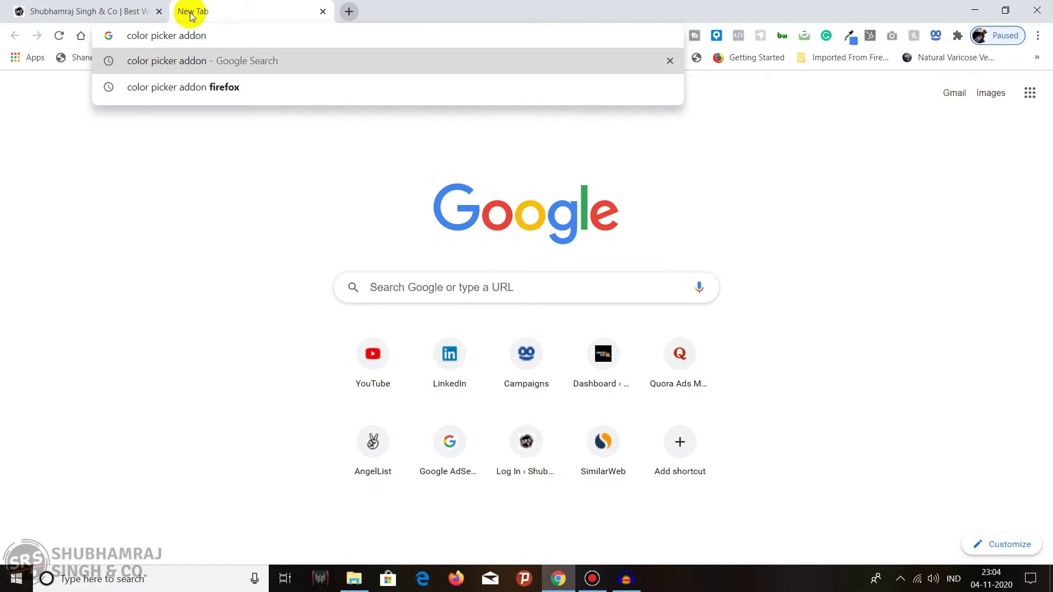
{"action": "type", "text": " chr"}
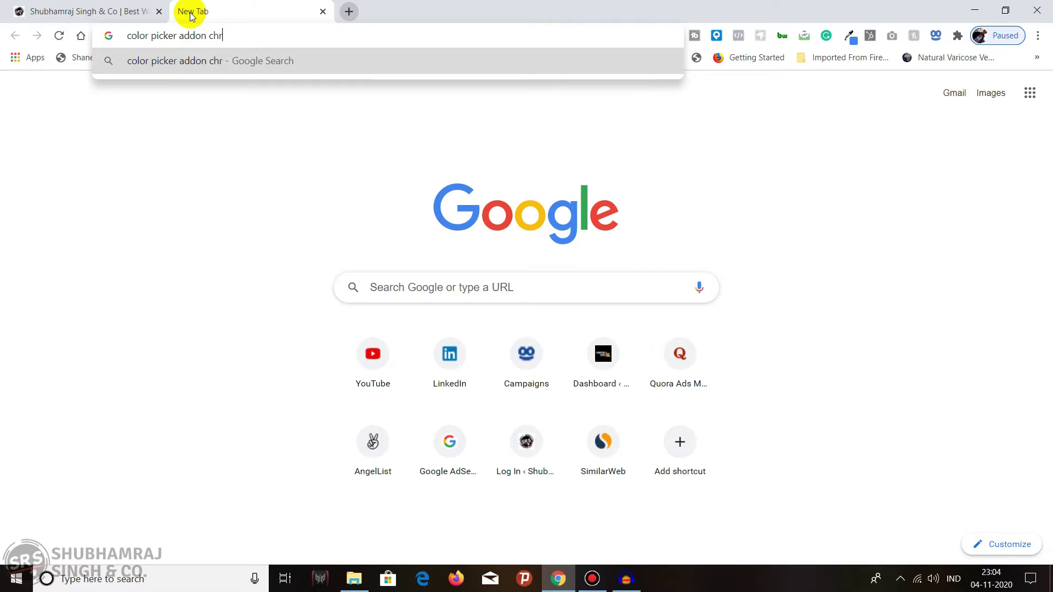
{"action": "type", "text": "ome"}
{"action": "key", "text": "Return"}
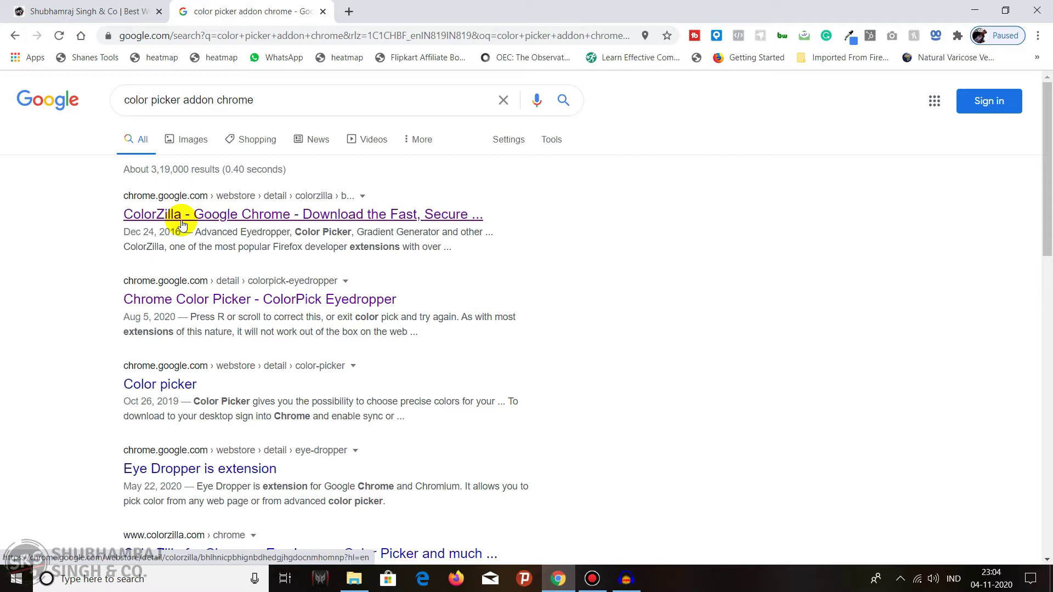
Open the ColorPick Eyedropper store page in a new tab and add the extension to Chrome.
{"action": "right_click", "coordinate": [208, 304]}
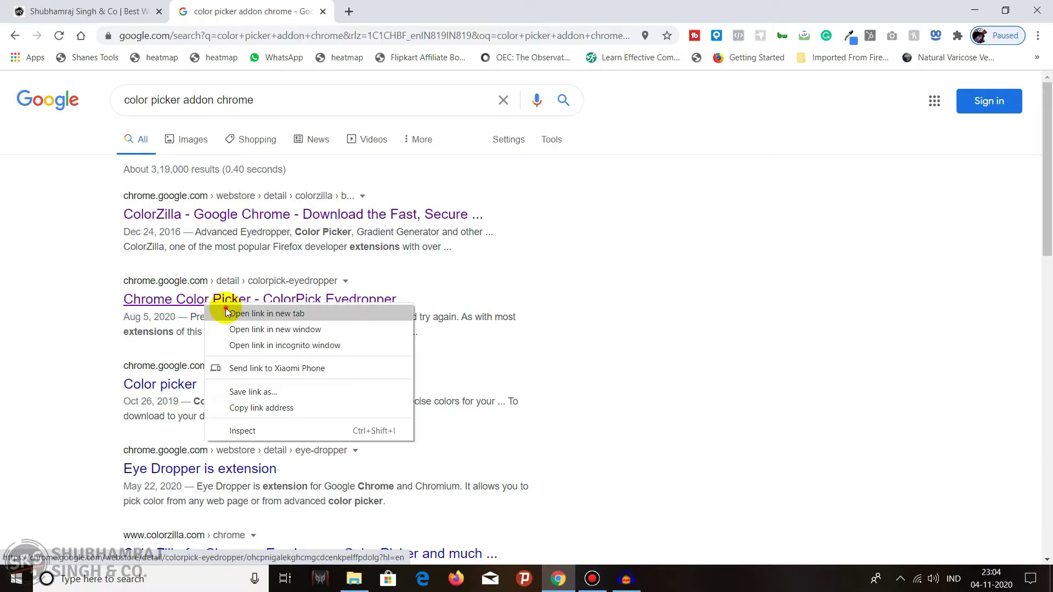
{"action": "left_click", "coordinate": [226, 312]}
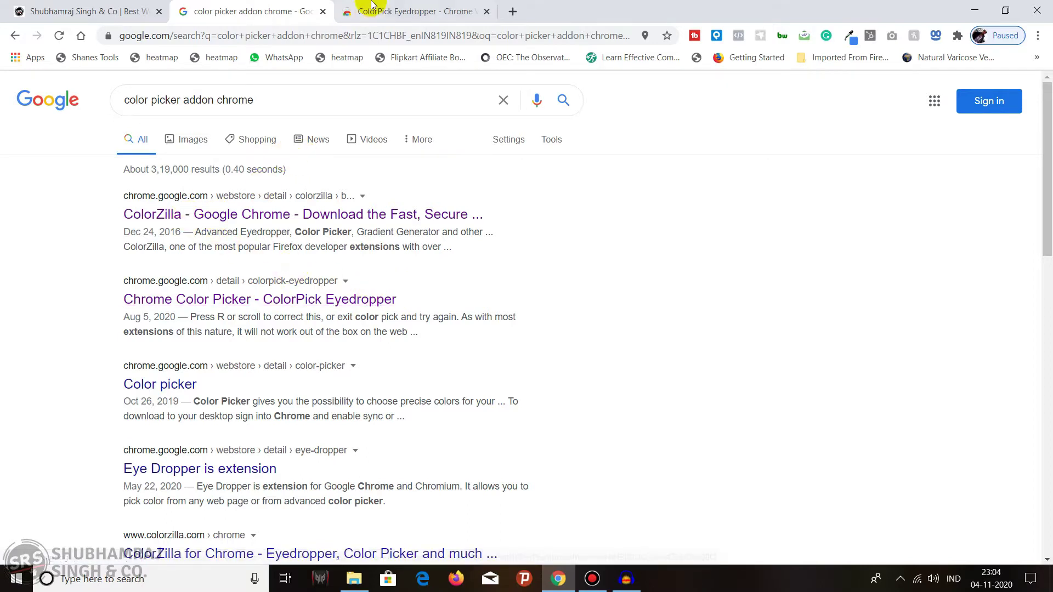
{"action": "mouse_move", "coordinate": [405, 3]}
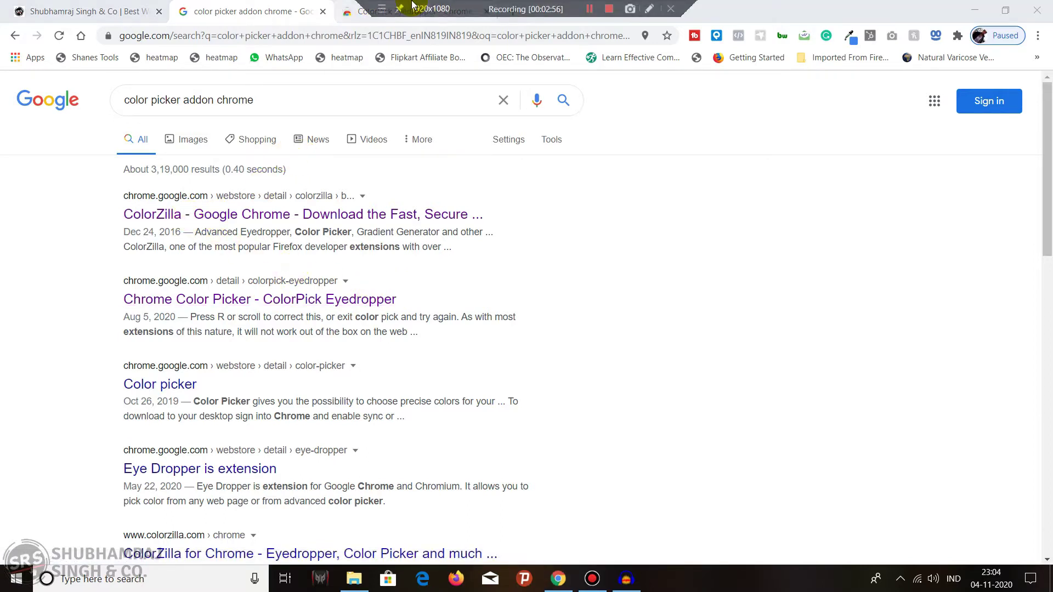
{"action": "left_click", "coordinate": [361, 14]}
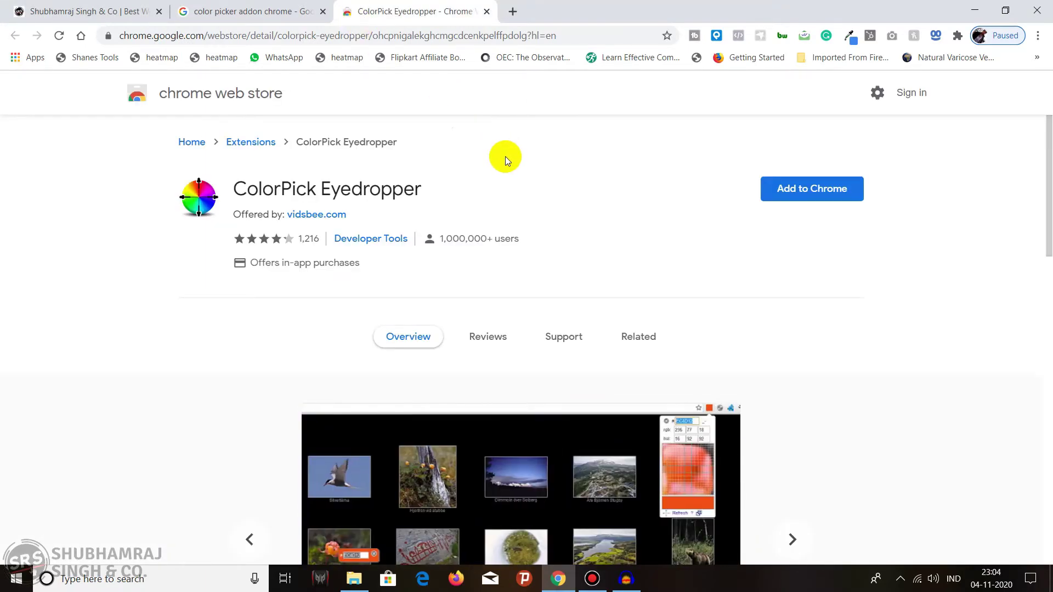
{"action": "left_click", "coordinate": [788, 189]}
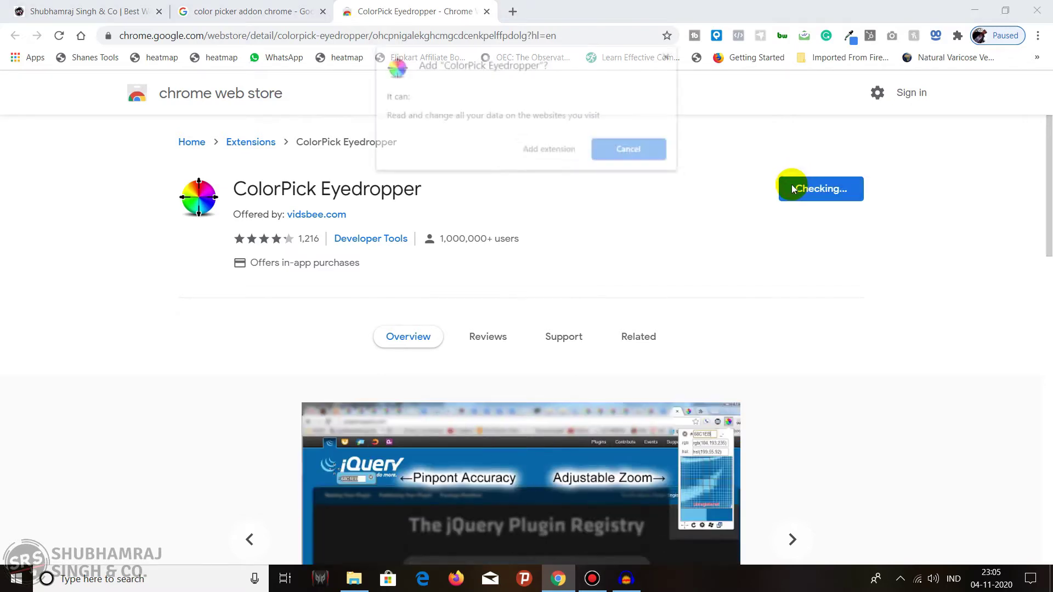
{"action": "left_click", "coordinate": [564, 149]}
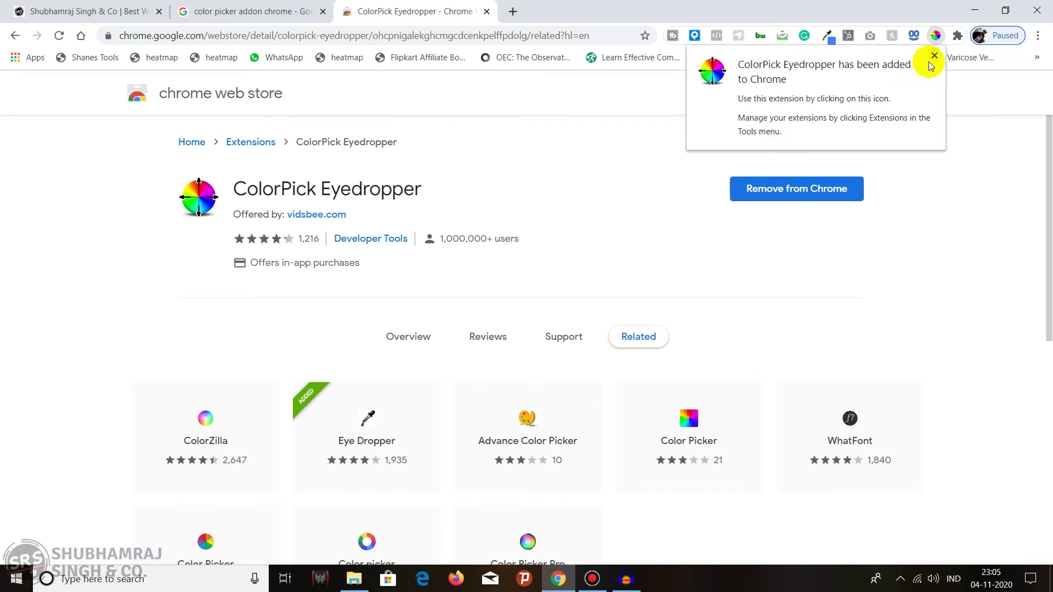
{"action": "left_click", "coordinate": [932, 58]}
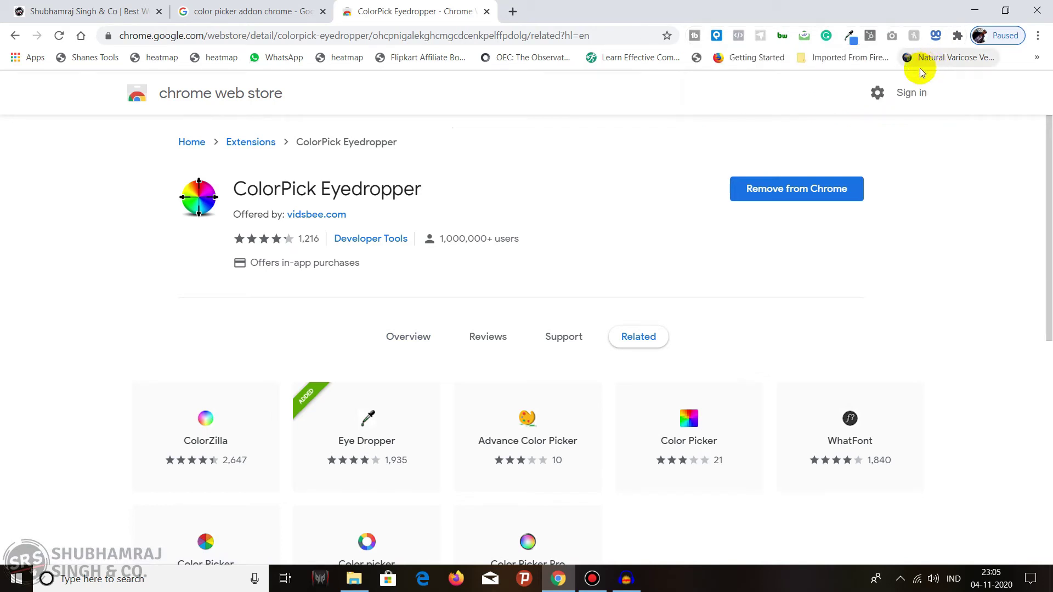
Launch ColorPick Eyedropper from the Extensions menu and look over the open tabs.
{"action": "left_click", "coordinate": [956, 35]}
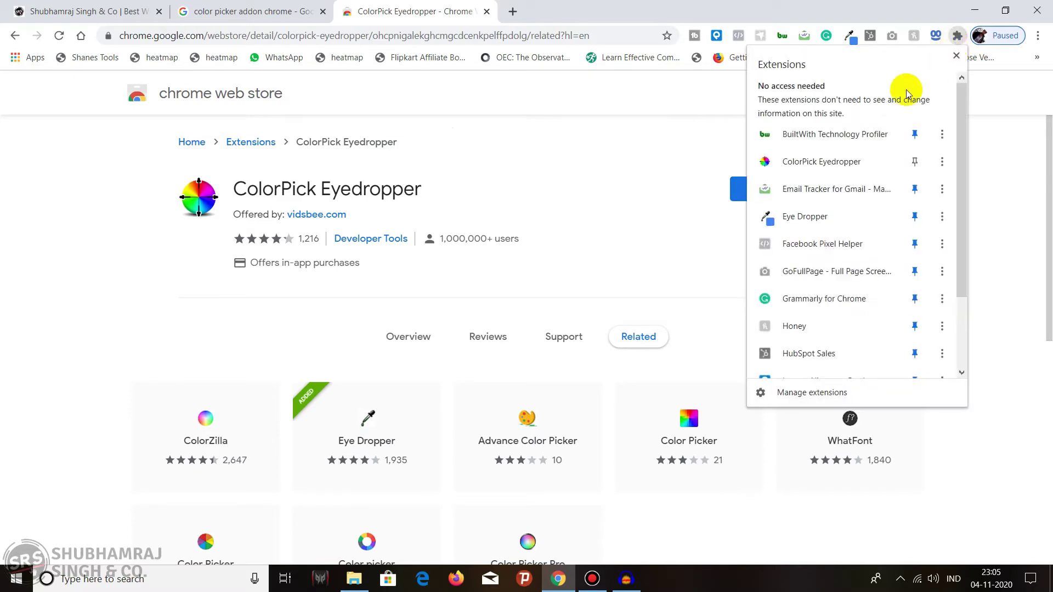
{"action": "left_click", "coordinate": [822, 162]}
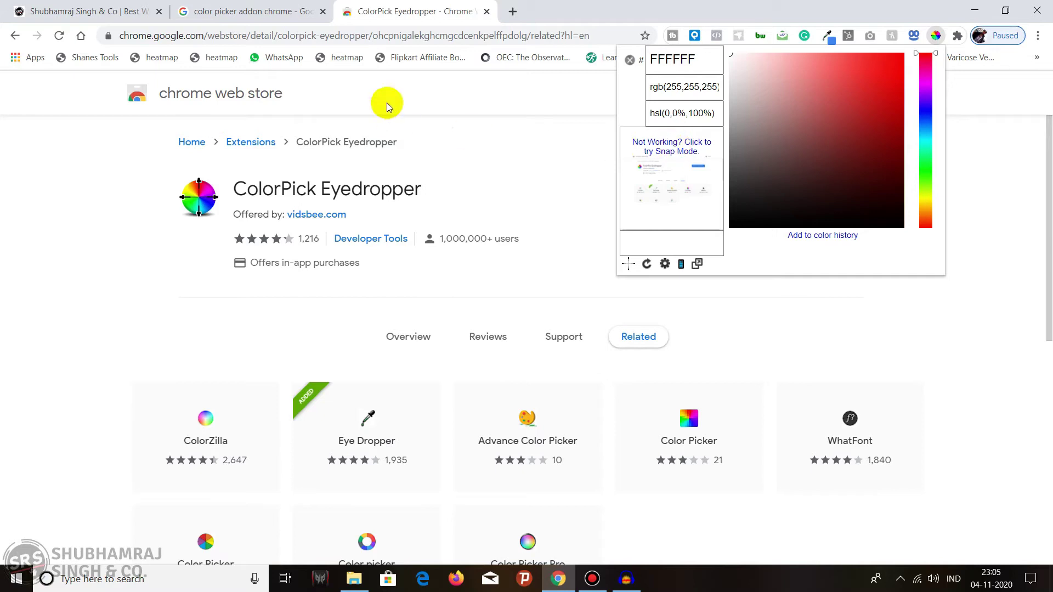
{"action": "left_click", "coordinate": [229, 7]}
{"action": "left_click", "coordinate": [84, 7]}
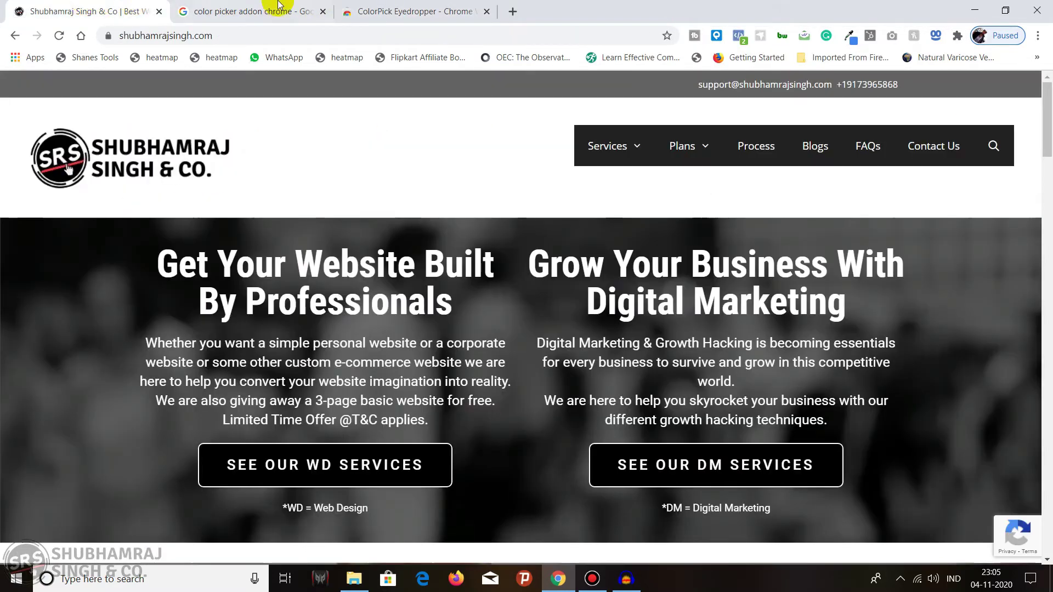
{"action": "left_click", "coordinate": [377, 9]}
In another new tab, search Google for 'cars' to get car photos.
{"action": "left_click", "coordinate": [509, 11]}
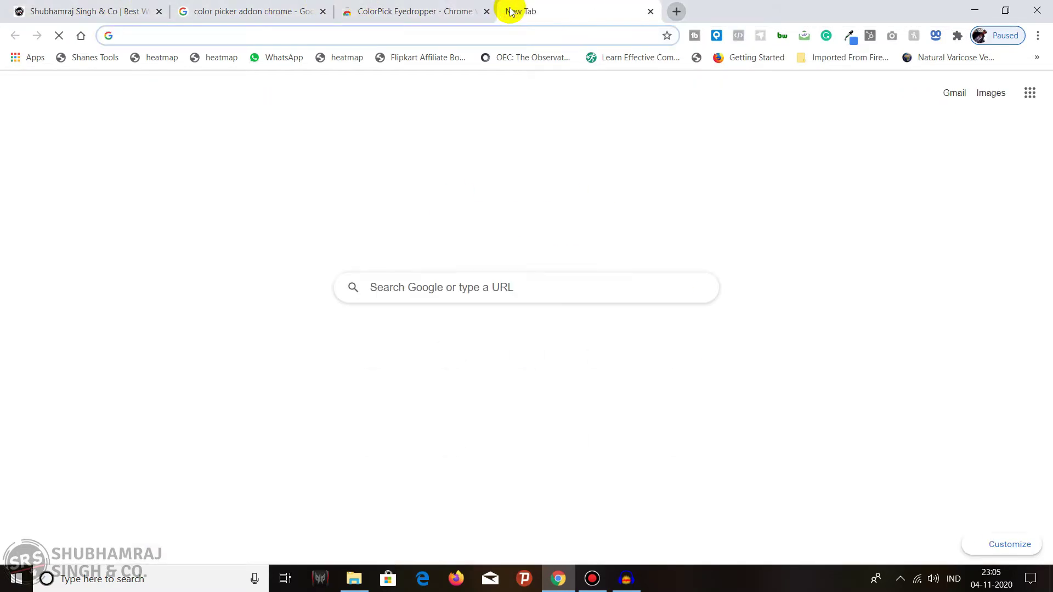
{"action": "type", "text": "cars"}
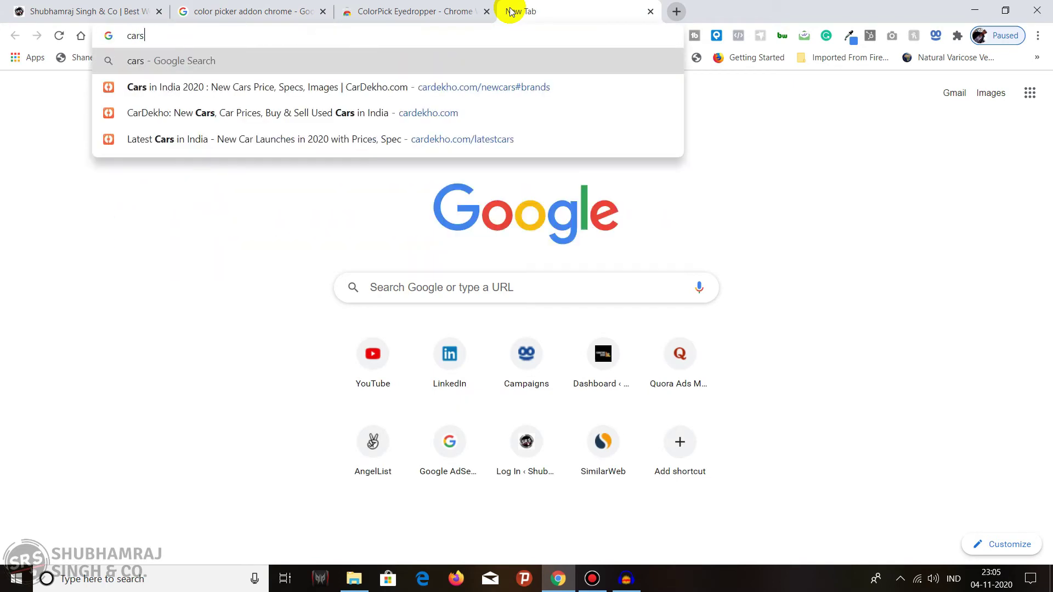
{"action": "key", "text": "Return"}
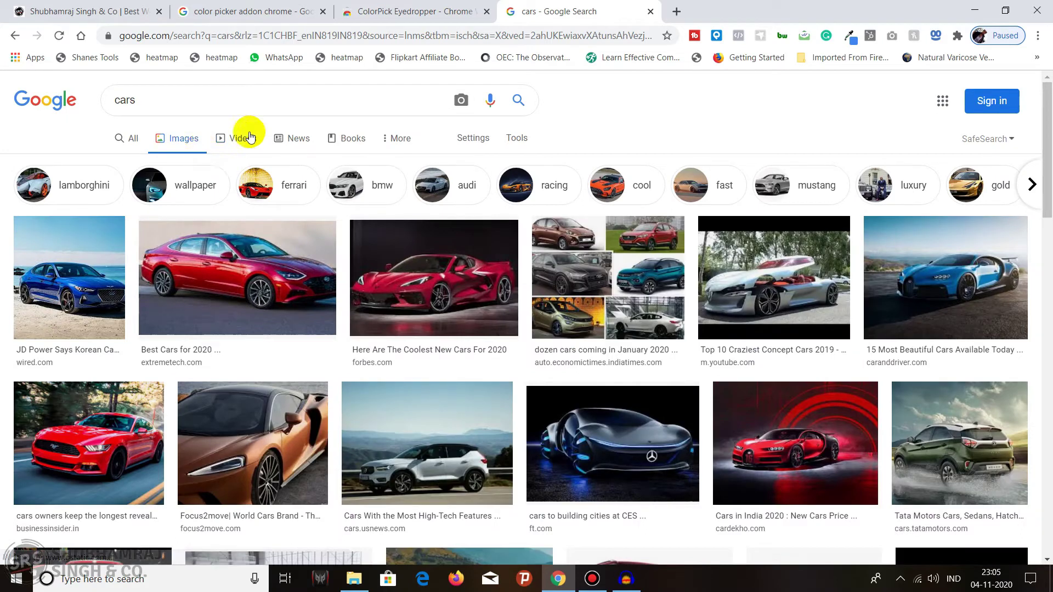
Sample the red sedan's colour with ColorPick, rgb(135,0,3), and copy its hex 870003.
{"action": "left_click", "coordinate": [957, 36]}
{"action": "left_click", "coordinate": [842, 144]}
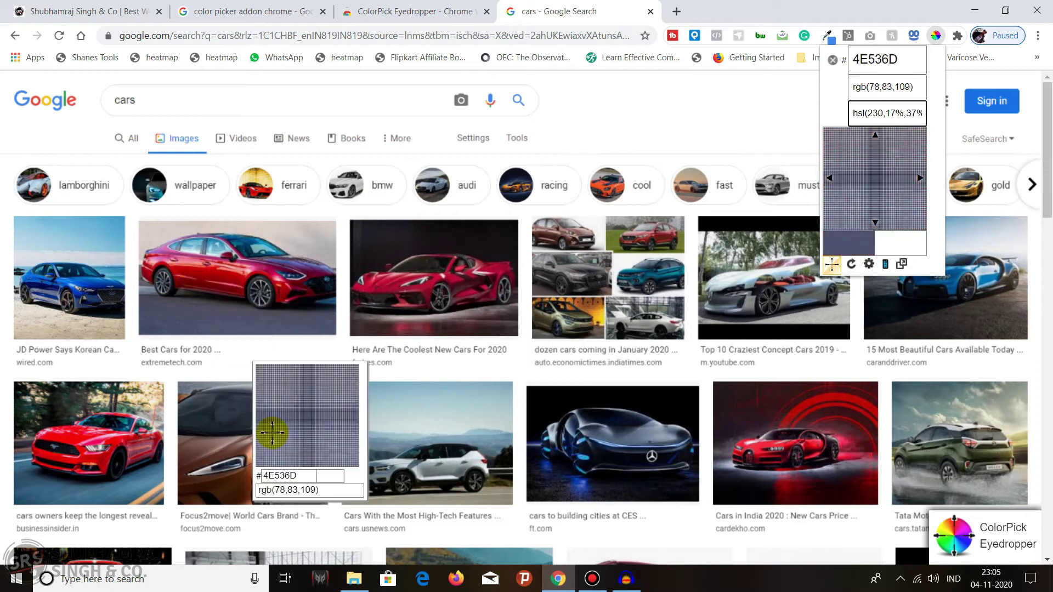
{"action": "left_click", "coordinate": [372, 344]}
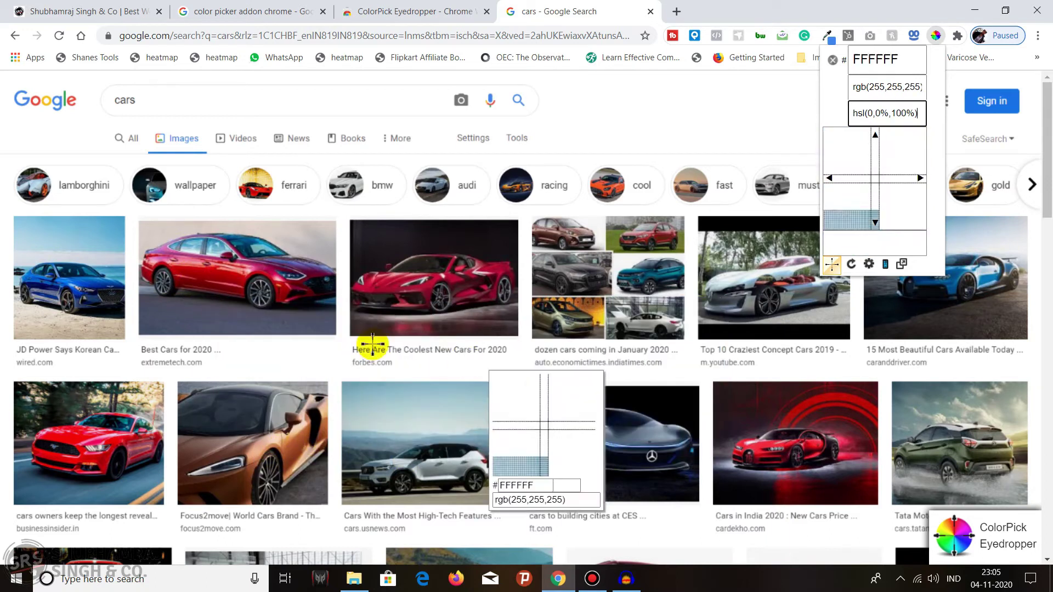
{"action": "left_click", "coordinate": [204, 278]}
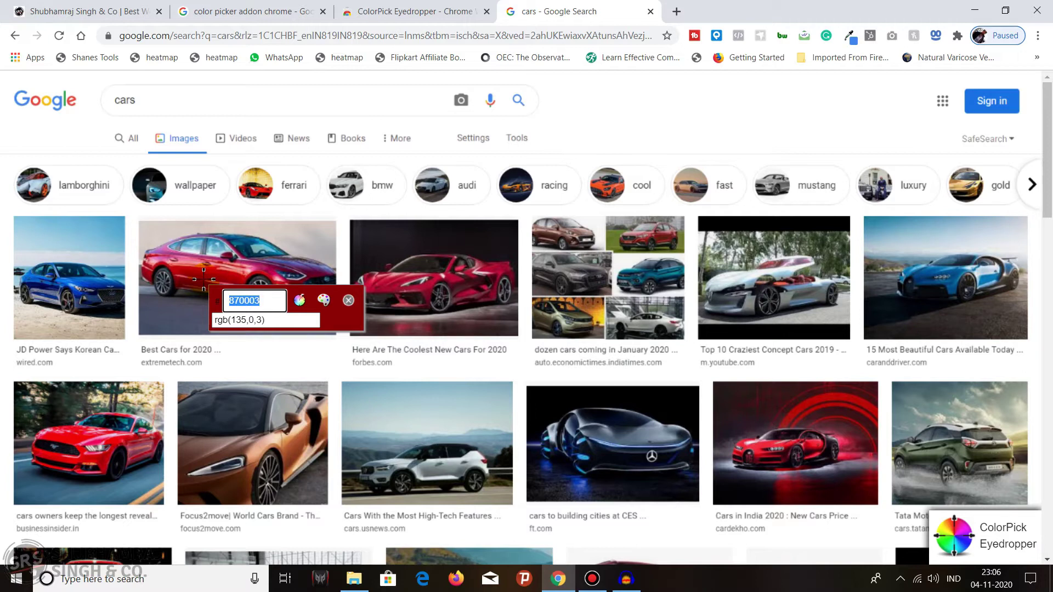
{"action": "mouse_move", "coordinate": [215, 319]}
{"action": "left_mouse_down"}
{"action": "mouse_move", "coordinate": [278, 318]}
{"action": "mouse_move", "coordinate": [273, 301]}
{"action": "mouse_move", "coordinate": [225, 306]}
{"action": "left_mouse_up"}
{"action": "left_click", "coordinate": [256, 319]}
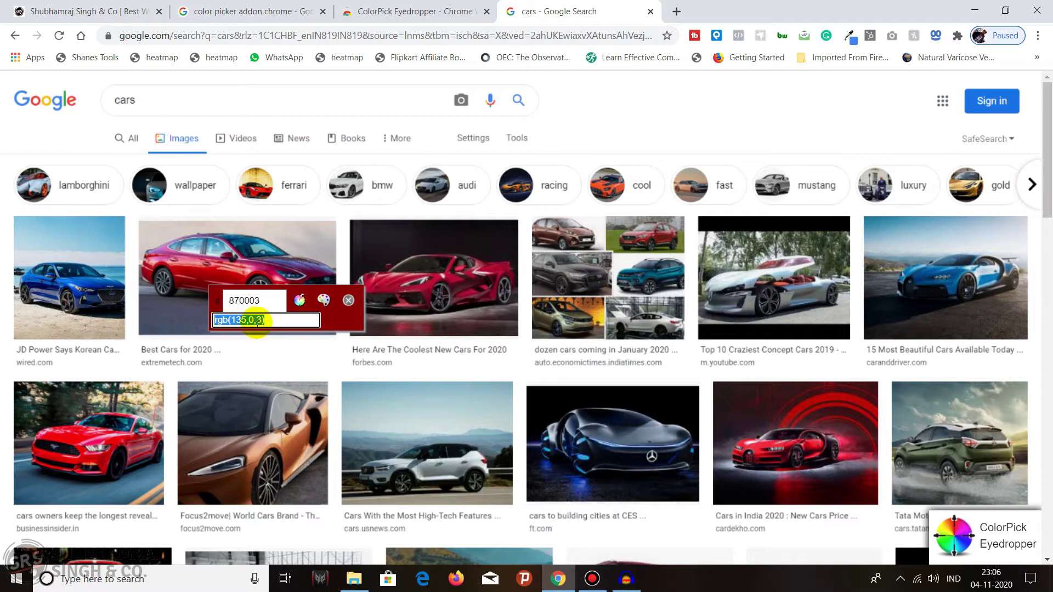
{"action": "left_click", "coordinate": [261, 301]}
{"action": "right_click", "coordinate": [261, 302]}
{"action": "left_click", "coordinate": [277, 309]}
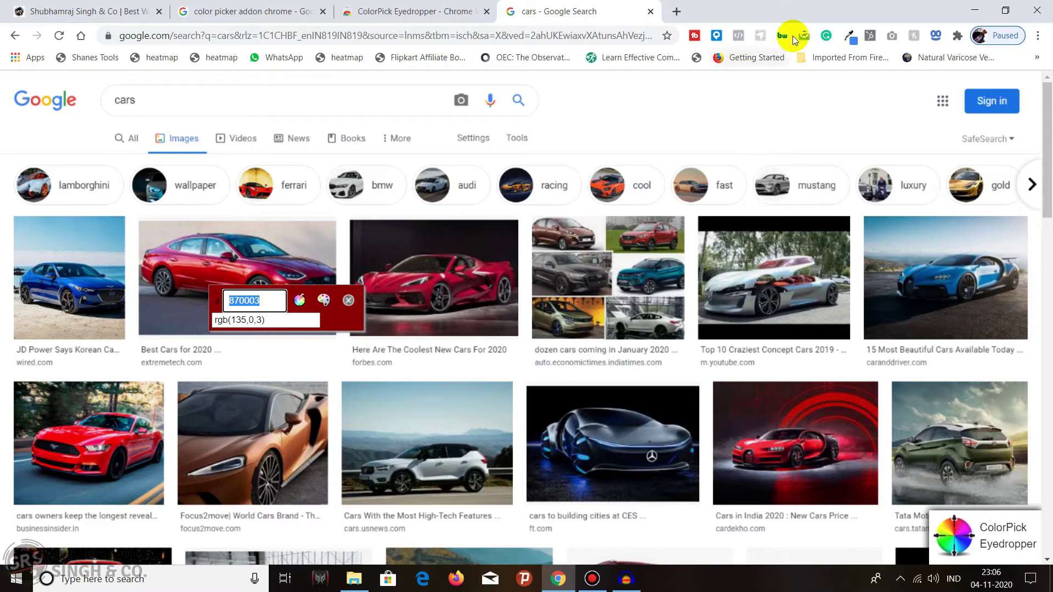
Check the Eye Dropper colour panel showing 4c4c4c, then open a new blank tab.
{"action": "left_click", "coordinate": [849, 35]}
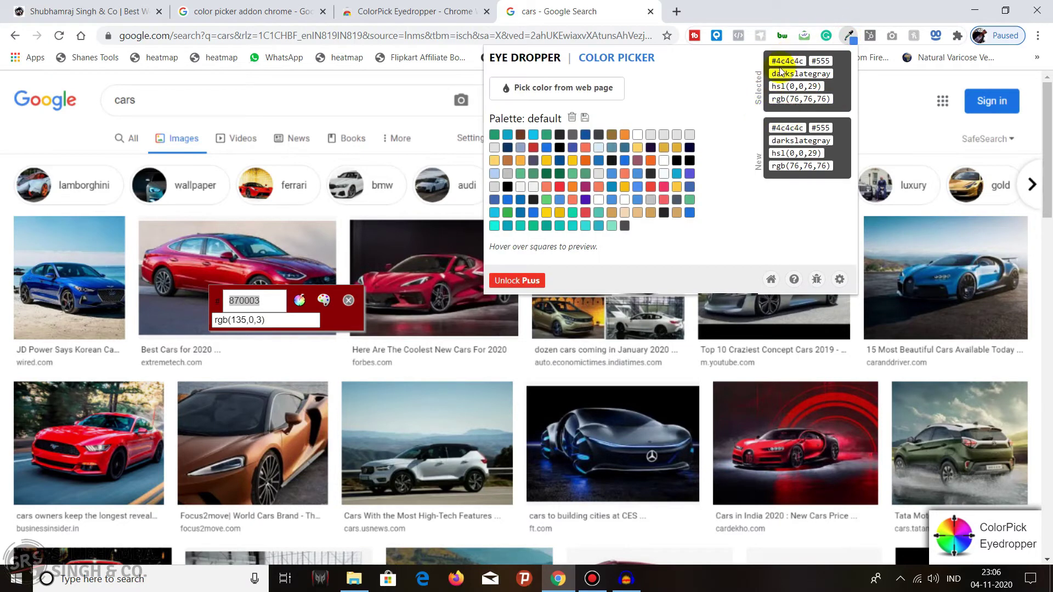
{"action": "double_click", "coordinate": [792, 61]}
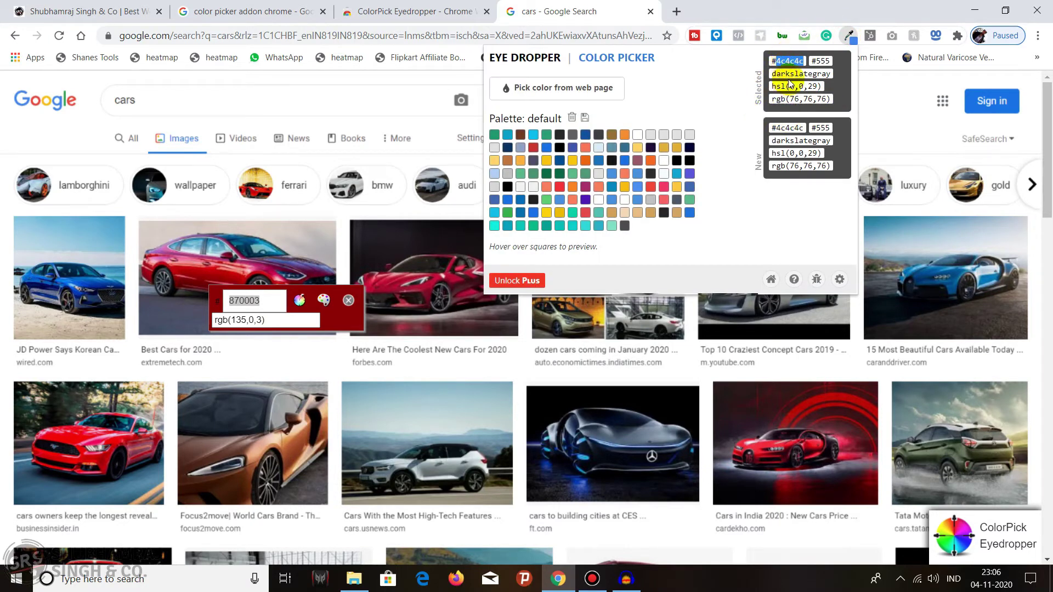
{"action": "right_click", "coordinate": [785, 59]}
{"action": "left_click", "coordinate": [759, 6]}
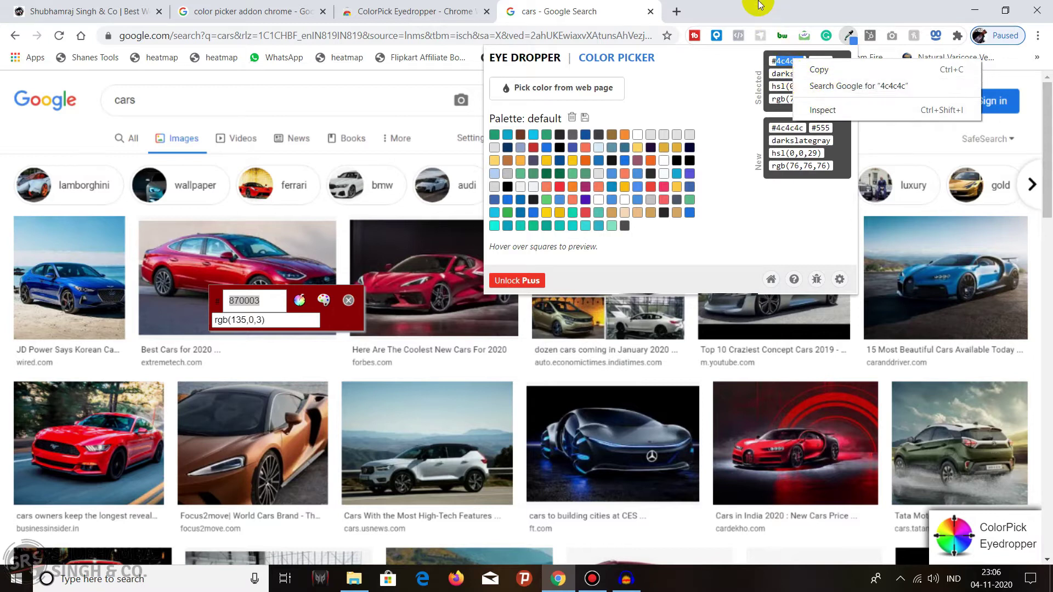
{"action": "left_click", "coordinate": [676, 11]}
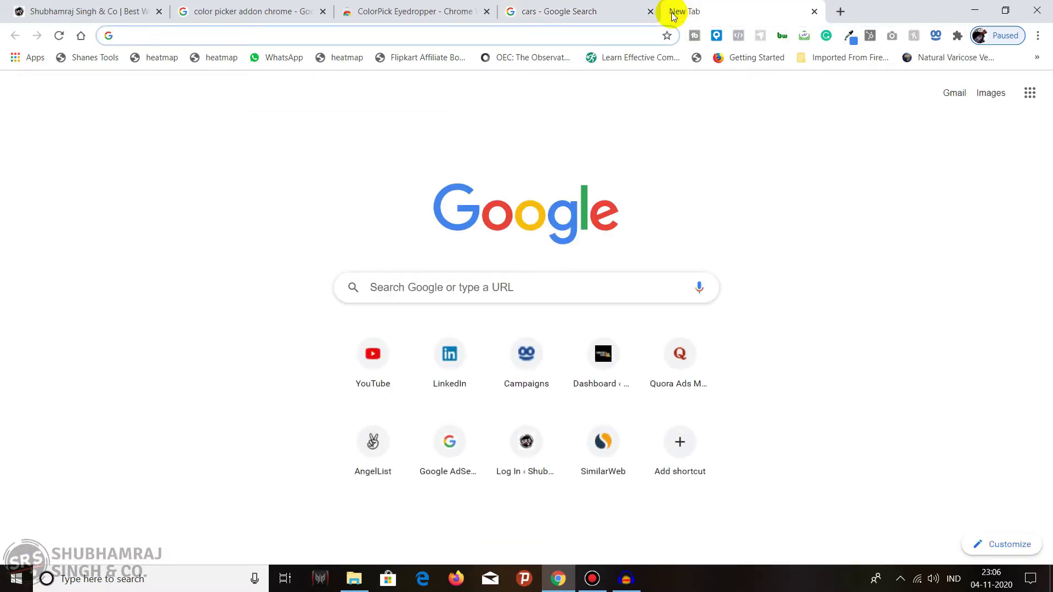
Search Google for 'color picker' to bring up its colour picker tool.
{"action": "type", "text": "color picker addon"}
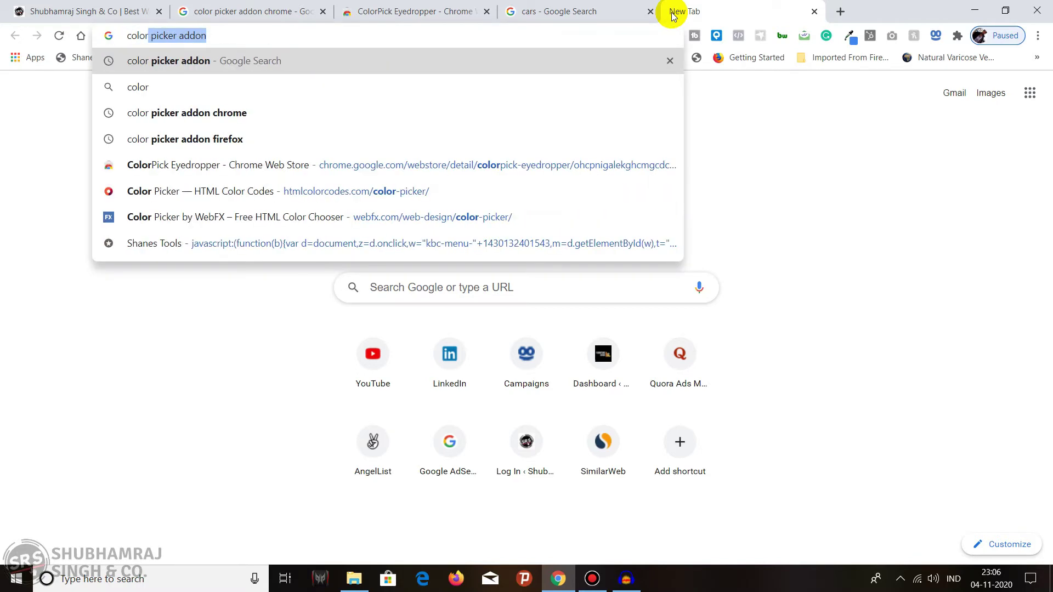
{"action": "key", "text": "End"}
{"action": "key", "text": "BackSpace"}
{"action": "key", "text": "BackSpace"}
{"action": "key", "text": "BackSpace"}
{"action": "key", "text": "BackSpace"}
{"action": "key", "text": "BackSpace"}
{"action": "key", "text": "BackSpace"}
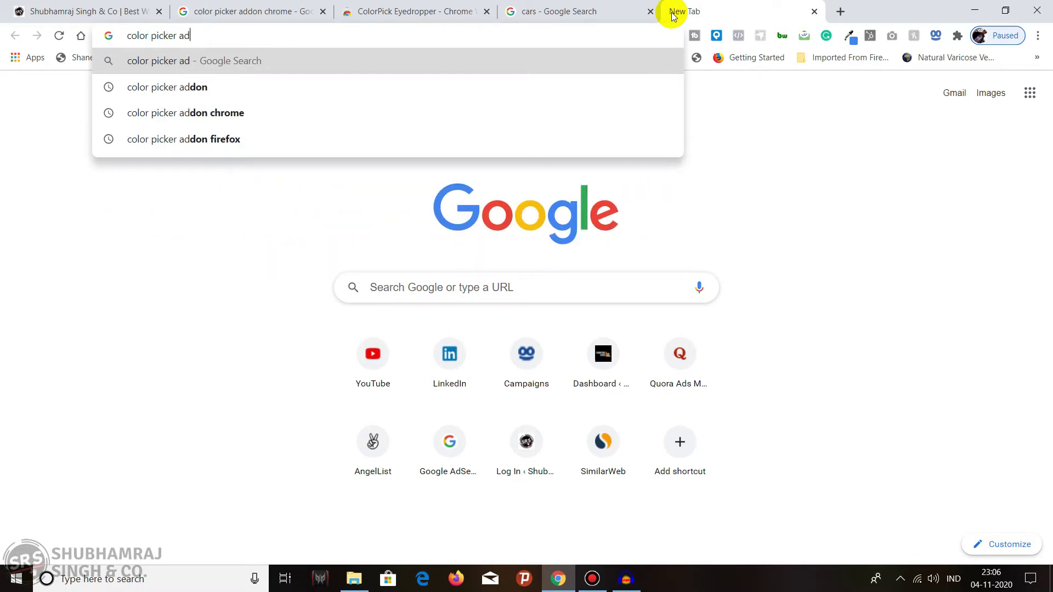
{"action": "key", "text": "Return"}
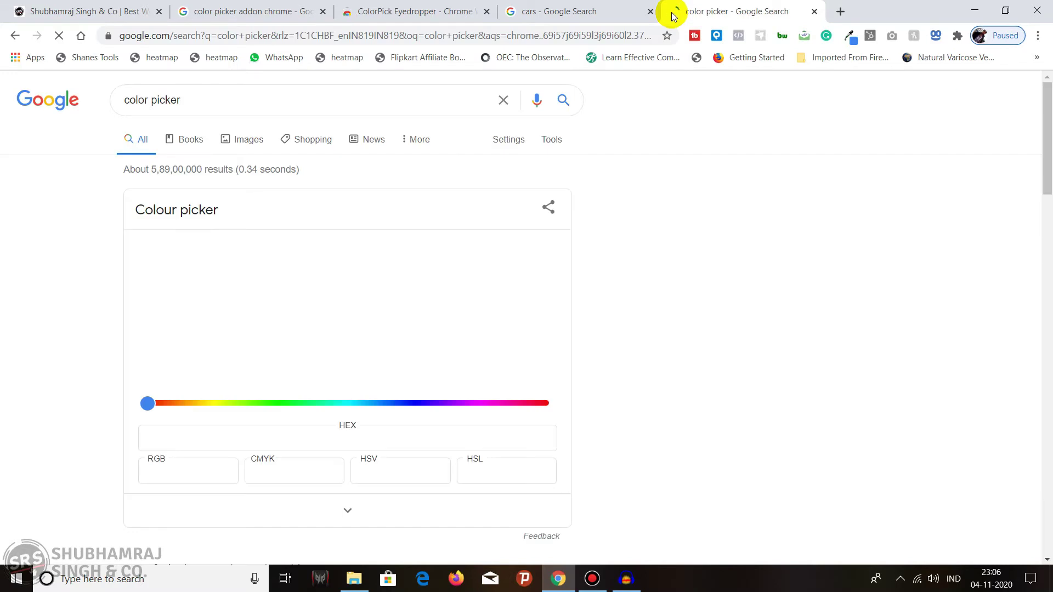
{"action": "scroll", "coordinate": [740, 362], "scroll_direction": "down", "scroll_amount": 3}
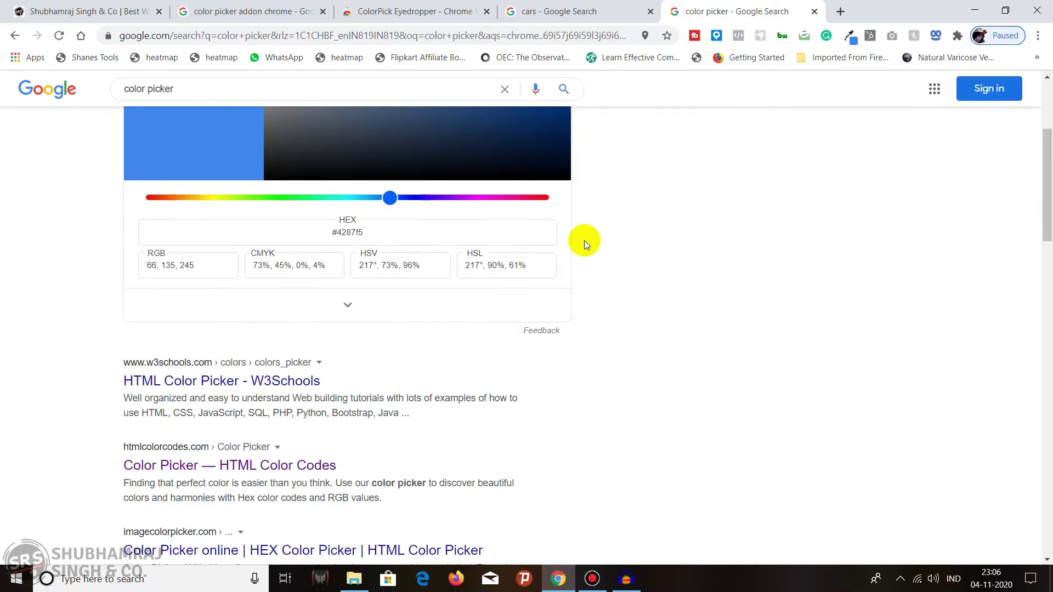
Paste 870003 into the colour picker's HEX field and return to the car images.
{"action": "left_click", "coordinate": [603, 10]}
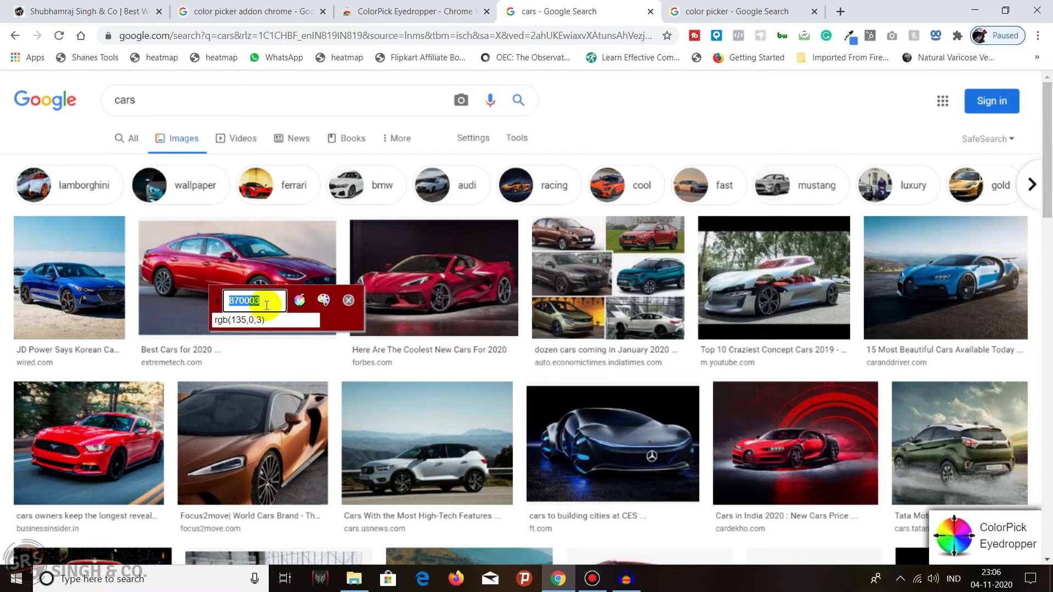
{"action": "left_click", "coordinate": [734, 11]}
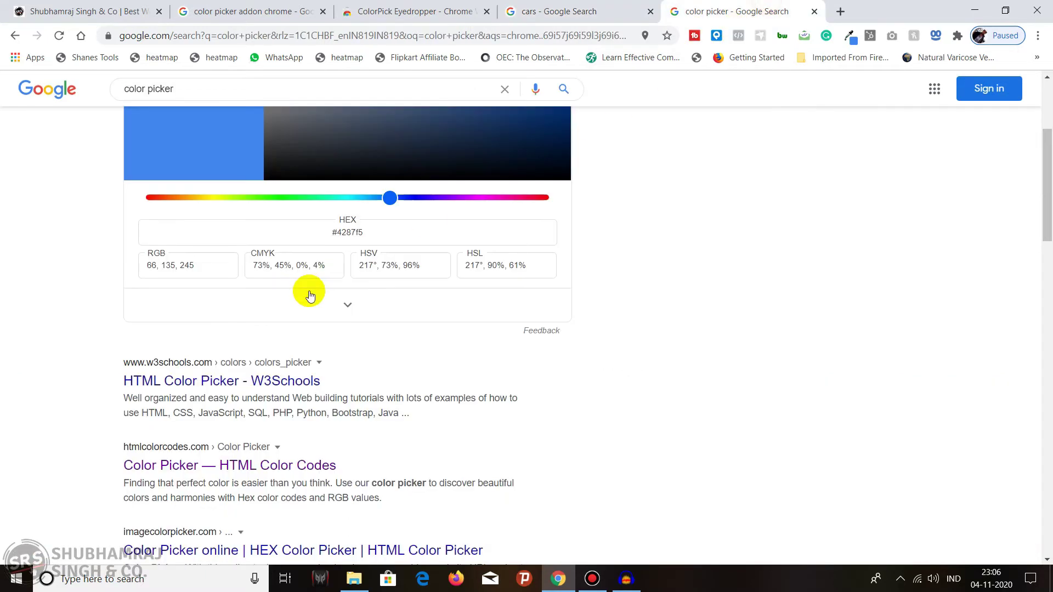
{"action": "double_click", "coordinate": [355, 230]}
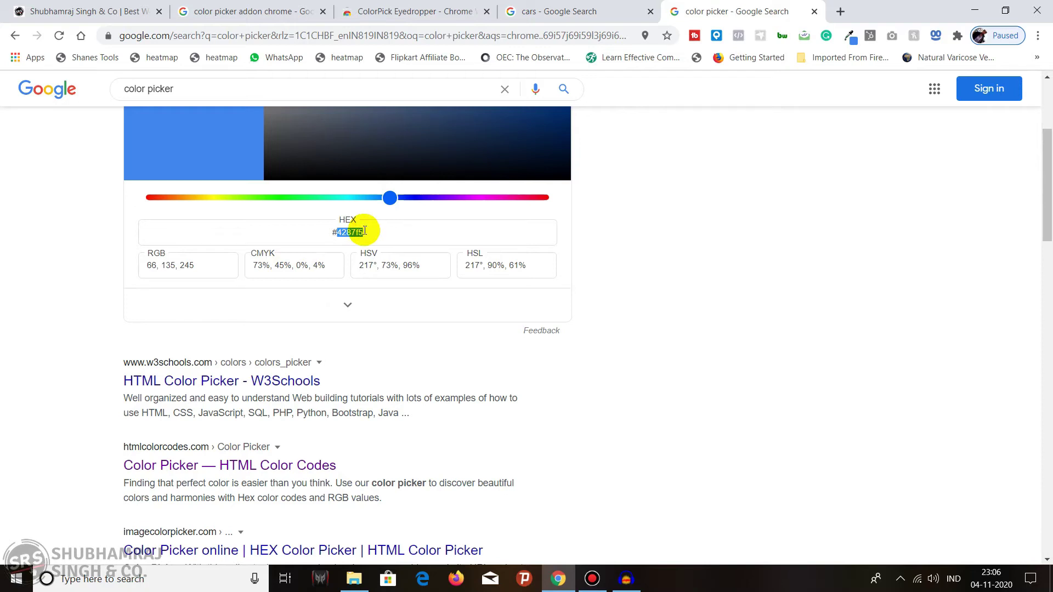
{"action": "type", "text": "870003"}
{"action": "left_click_drag", "start_coordinate": [1045, 211], "coordinate": [1047, 147]}
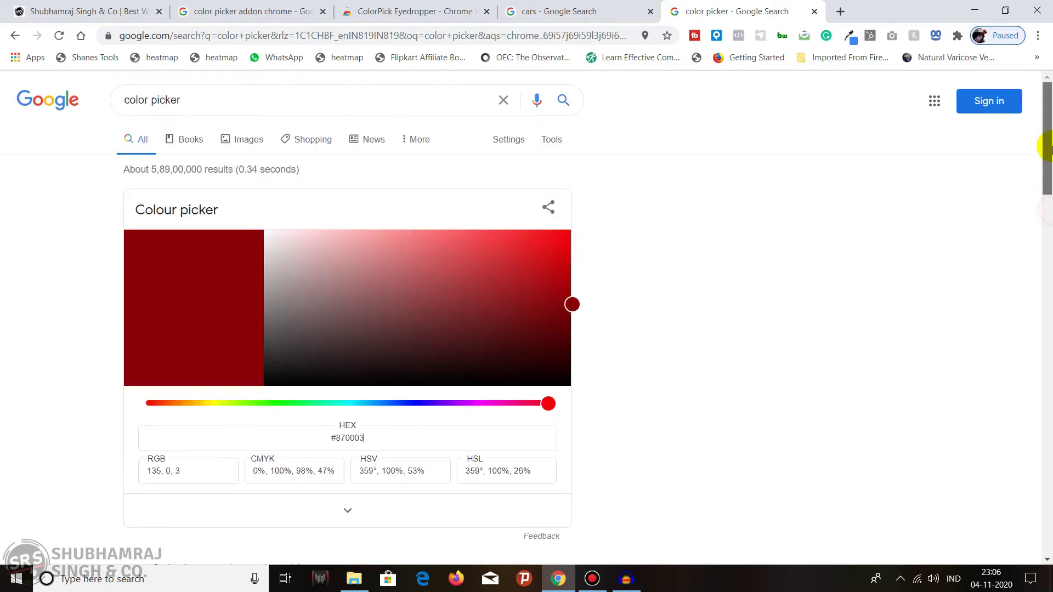
{"action": "left_click", "coordinate": [554, 11]}
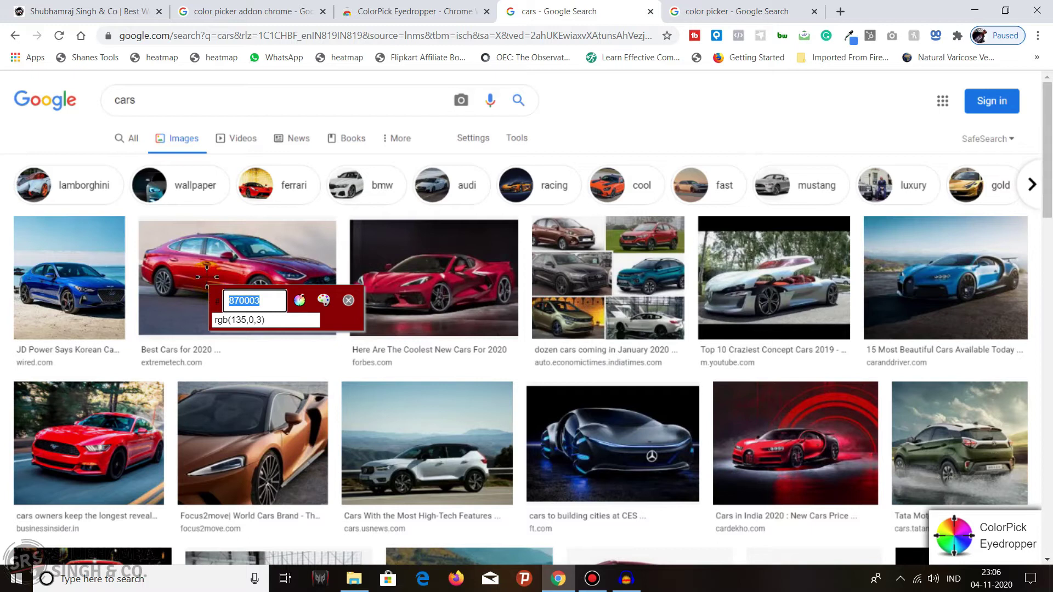
{"action": "left_click", "coordinate": [696, 10]}
{"action": "left_click", "coordinate": [611, 7]}
{"action": "mouse_move", "coordinate": [609, 5]}
Lock the green car's olive 737657 and apply it in the colour picker's HEX field.
{"action": "left_click", "coordinate": [991, 453]}
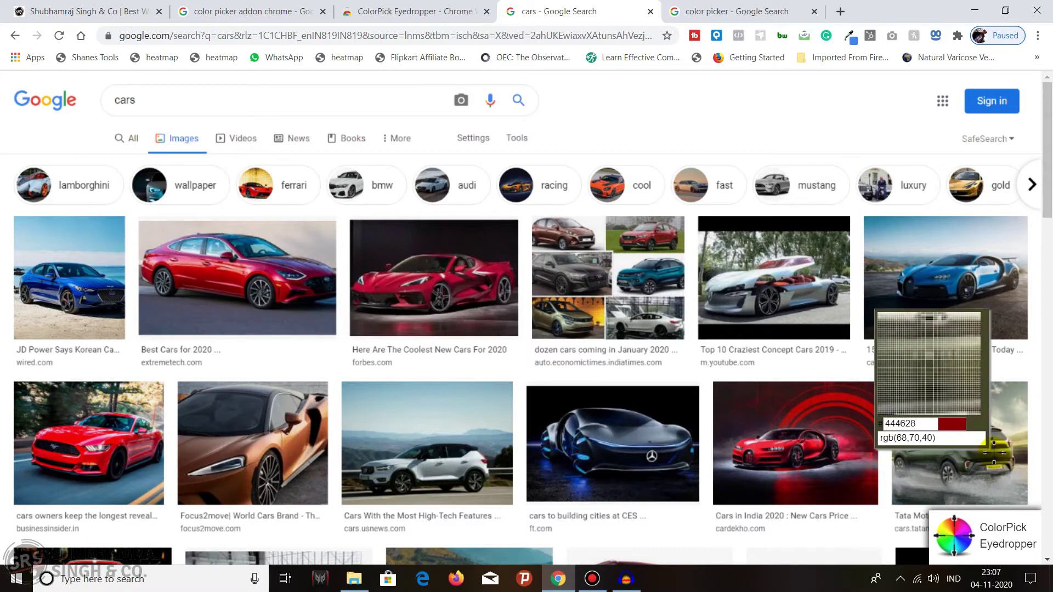
{"action": "left_click", "coordinate": [993, 453]}
{"action": "key", "text": "ctrl+c"}
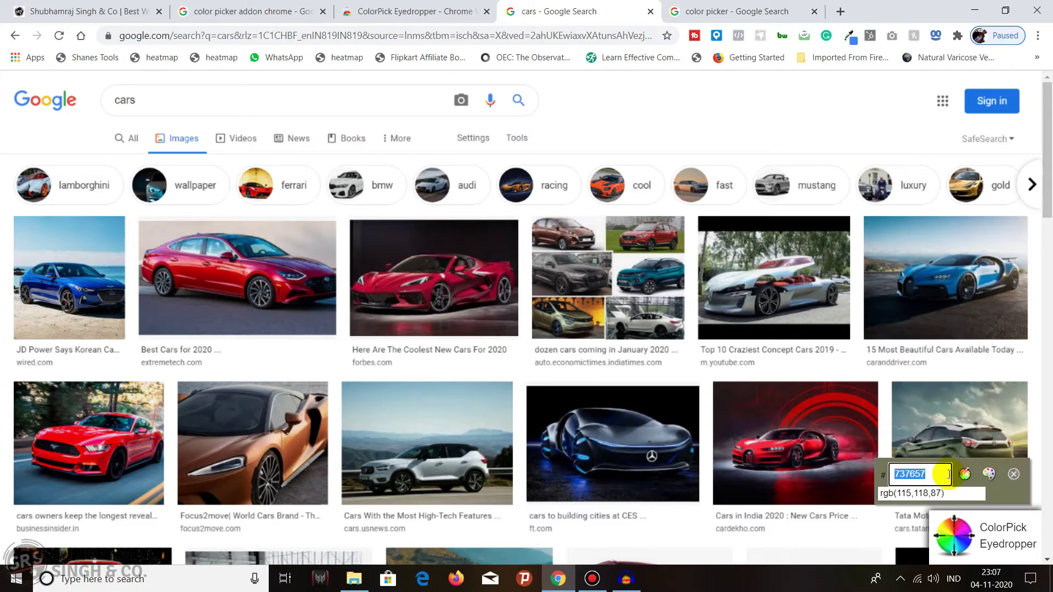
{"action": "left_click", "coordinate": [709, 5]}
{"action": "left_click", "coordinate": [345, 439]}
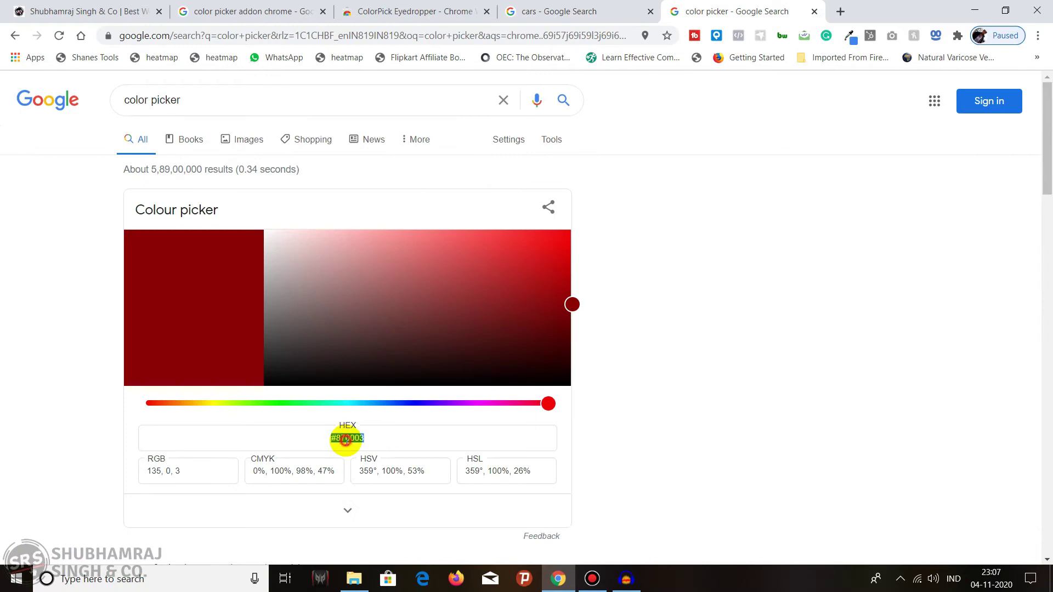
{"action": "double_click", "coordinate": [359, 438]}
{"action": "key", "text": "ctrl+v"}
{"action": "key", "text": "Return"}
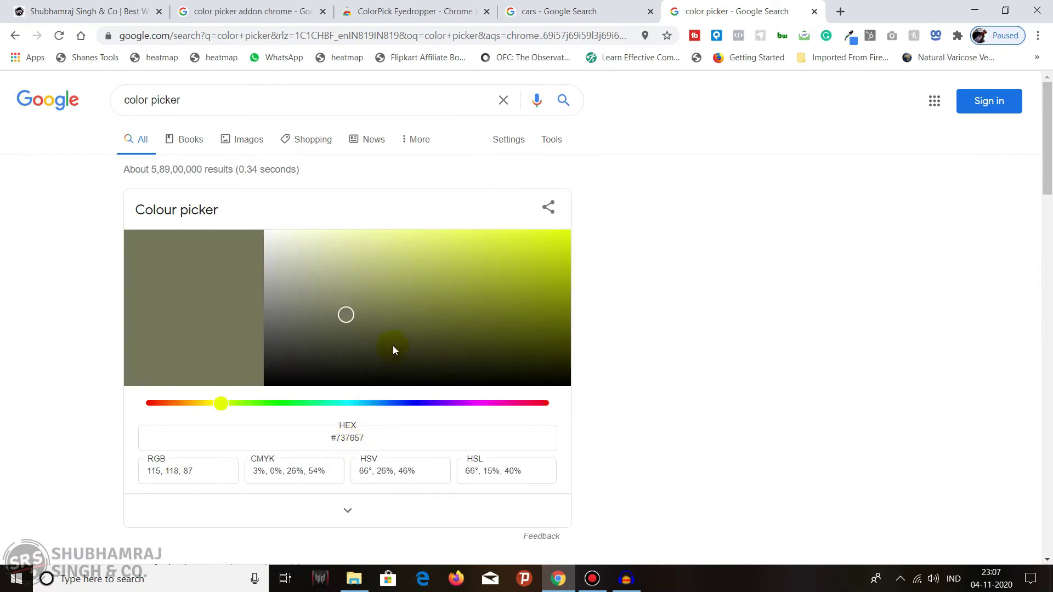
Return to the car images, reactivate sampling and recheck the colour picker.
{"action": "left_click", "coordinate": [594, 7]}
{"action": "left_click", "coordinate": [962, 475]}
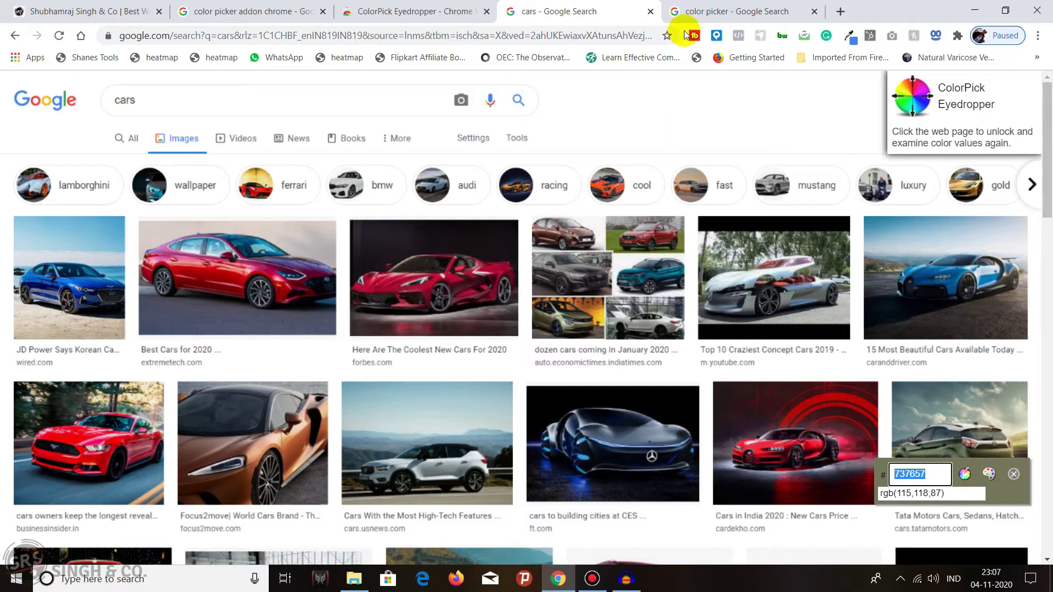
{"action": "left_click", "coordinate": [740, 11]}
{"action": "left_click", "coordinate": [624, 5]}
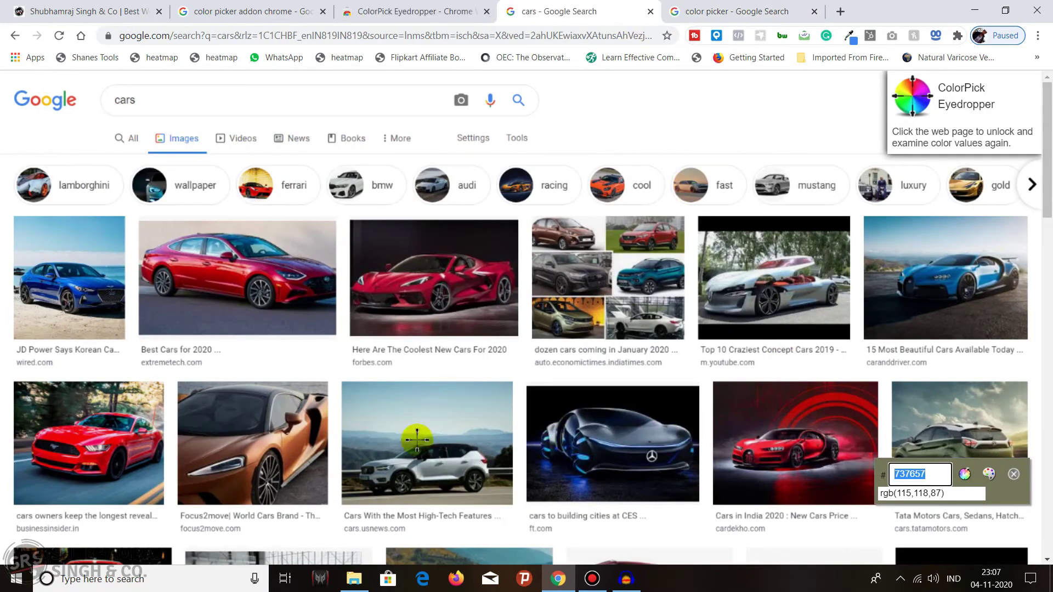
Lock the bronze car's brown 563628, apply it as the colour picker's HEX, then return.
{"action": "left_click", "coordinate": [218, 451]}
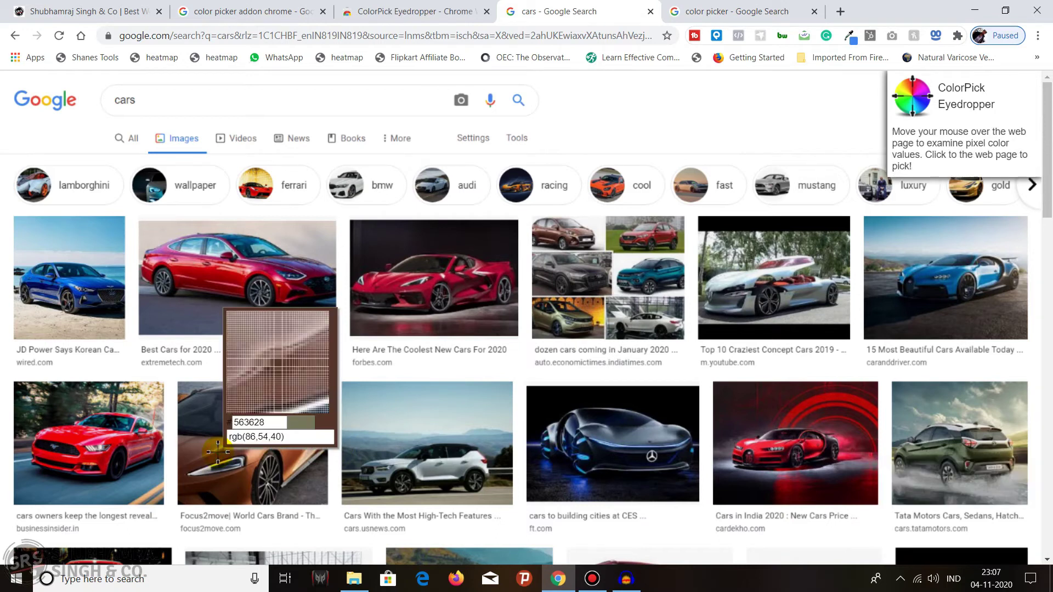
{"action": "left_click", "coordinate": [218, 451]}
{"action": "key", "text": "ctrl+c"}
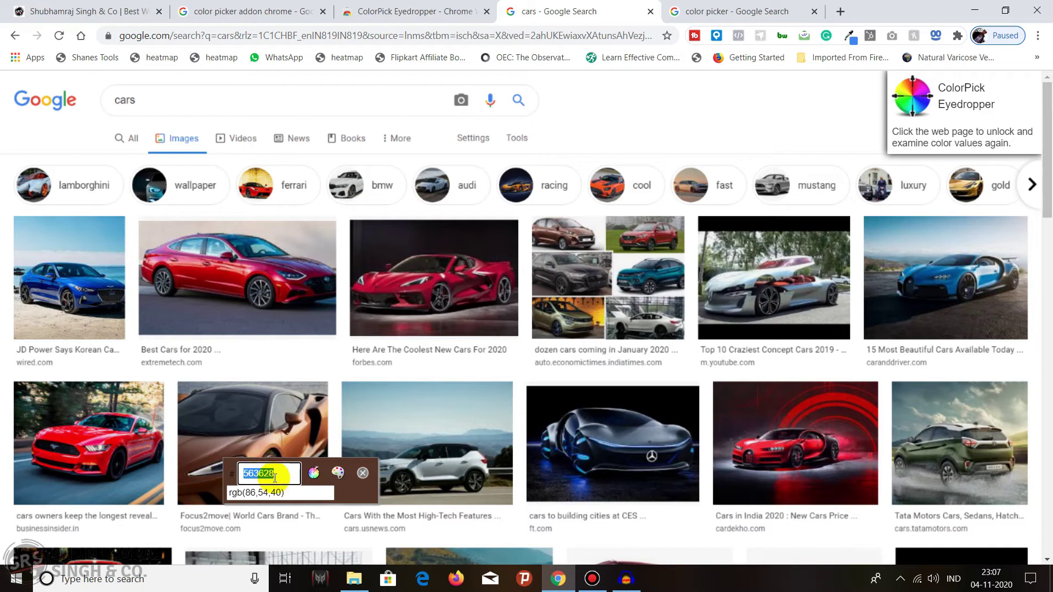
{"action": "left_click", "coordinate": [732, 10]}
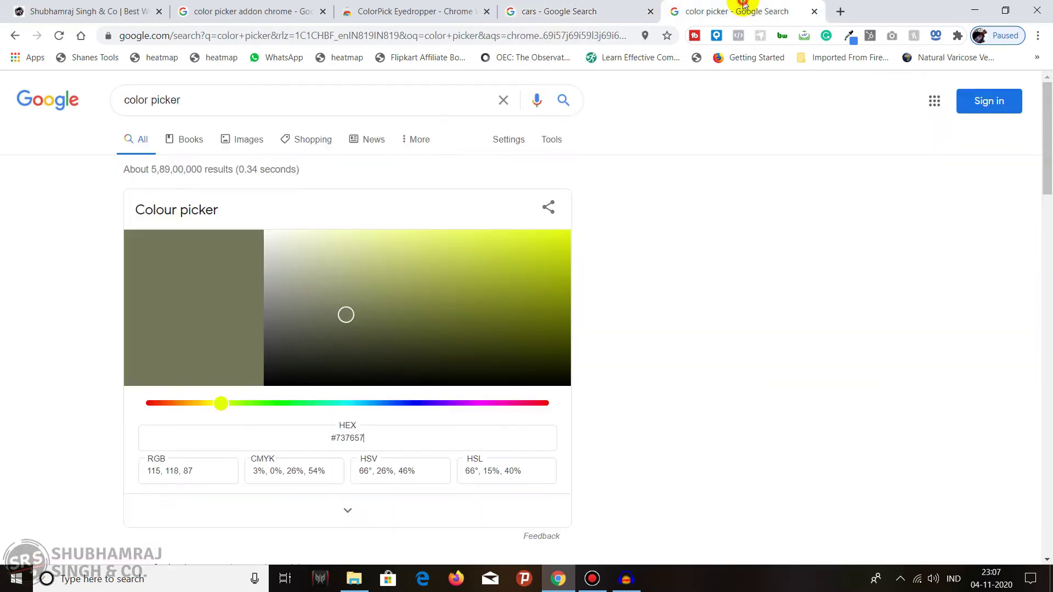
{"action": "double_click", "coordinate": [346, 437]}
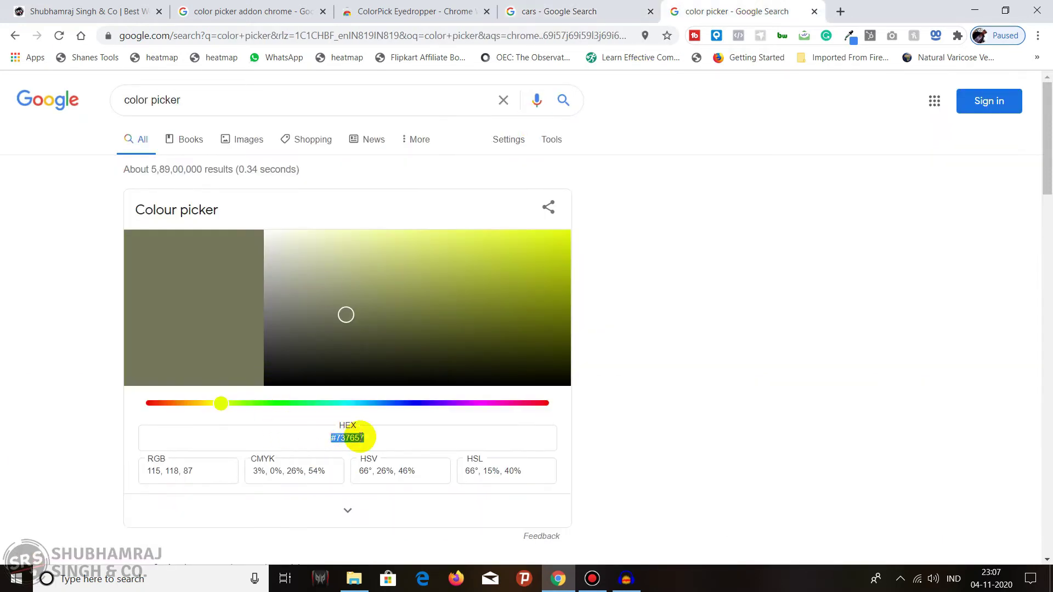
{"action": "key", "text": "ctrl+v"}
{"action": "key", "text": "Return"}
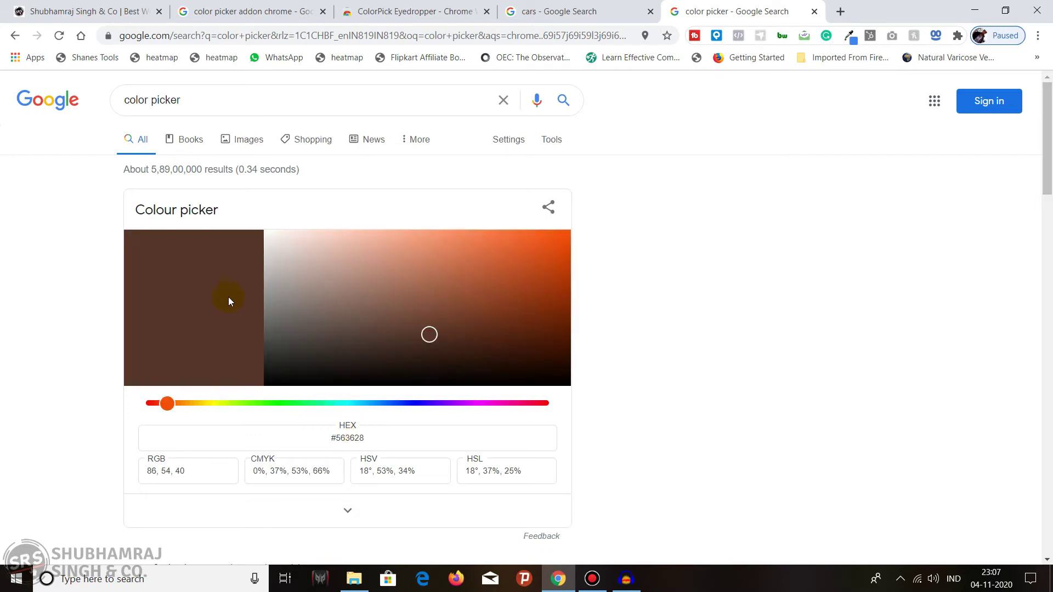
{"action": "left_click", "coordinate": [548, 11]}
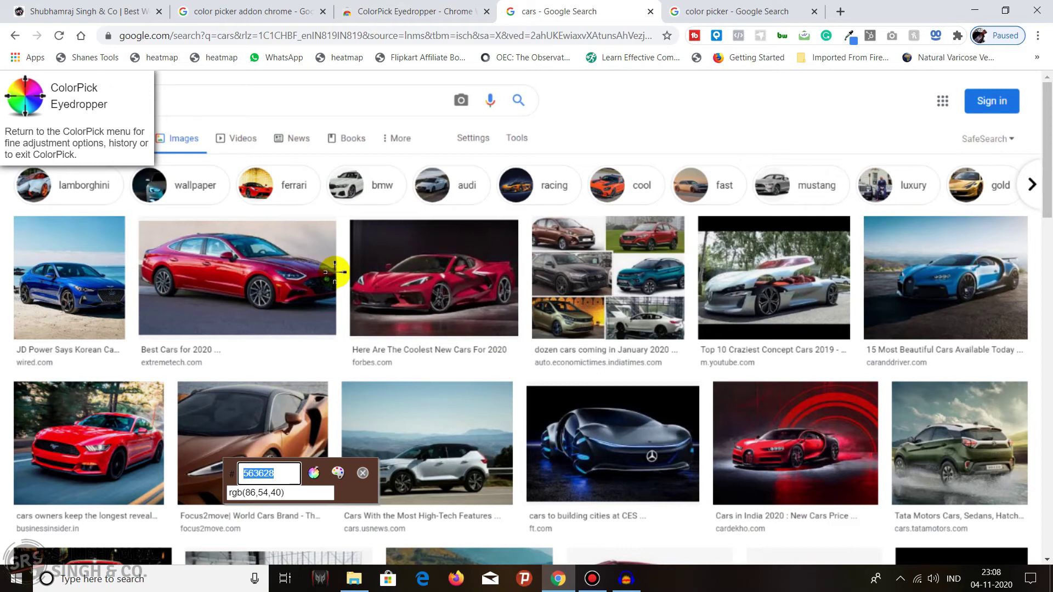
Close the colour picker and other extra tabs.
{"action": "left_click", "coordinate": [322, 12]}
{"action": "left_click", "coordinate": [323, 11]}
{"action": "left_click", "coordinate": [322, 12]}
{"action": "left_click", "coordinate": [322, 11]}
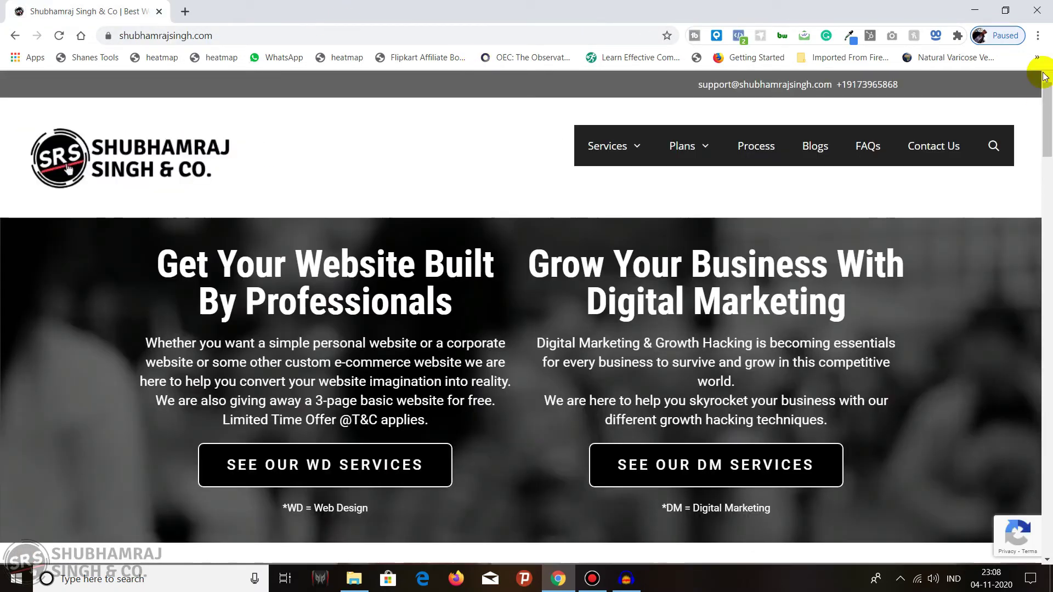
Remove ColorPick Eyedropper from Chrome and close the uninstall survey tab, keeping a new tab.
{"action": "left_click", "coordinate": [957, 36]}
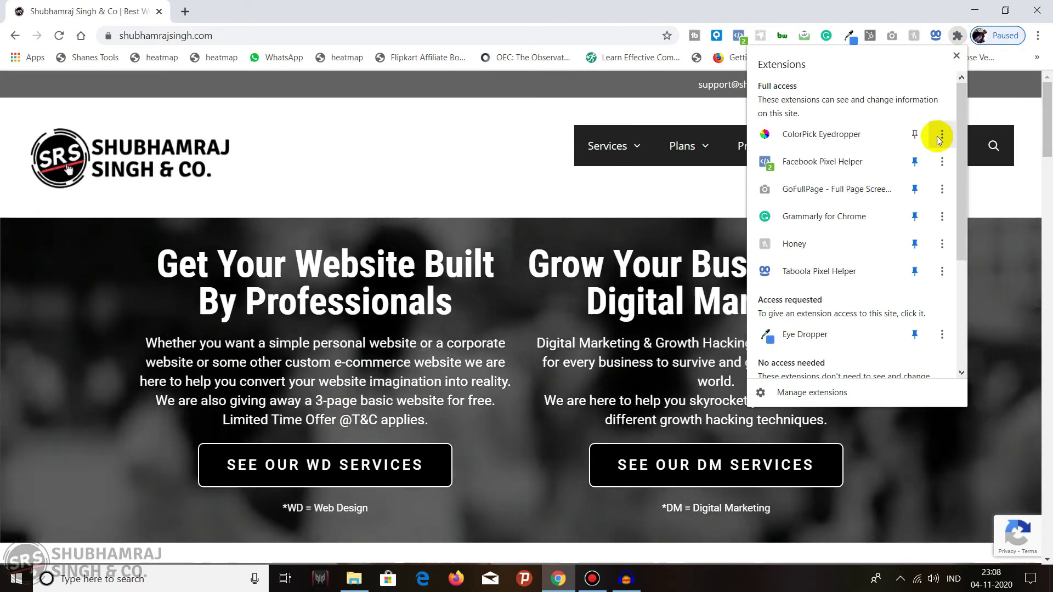
{"action": "left_click", "coordinate": [941, 136]}
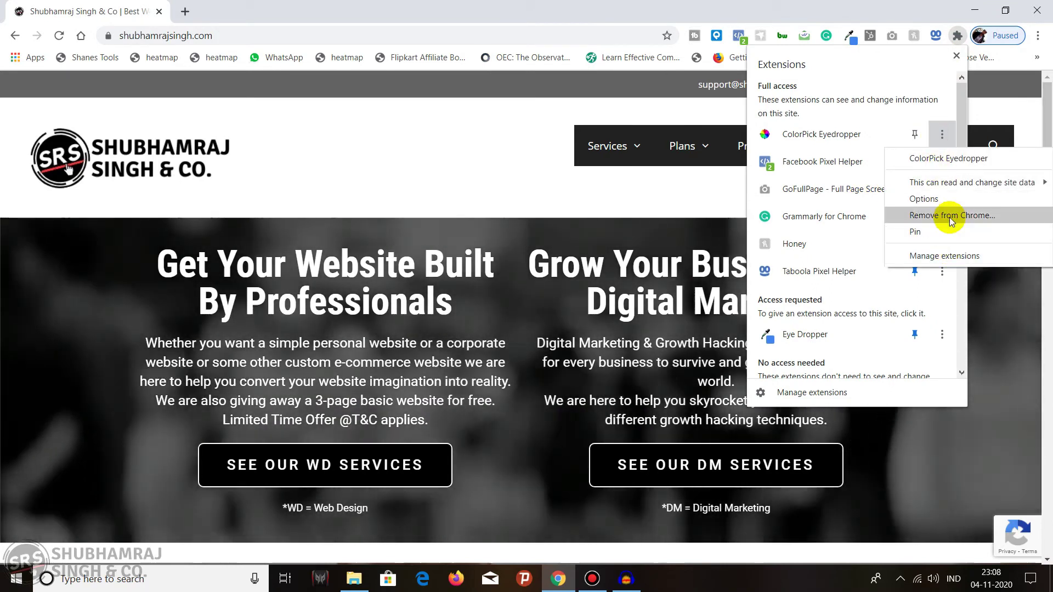
{"action": "left_click", "coordinate": [948, 215]}
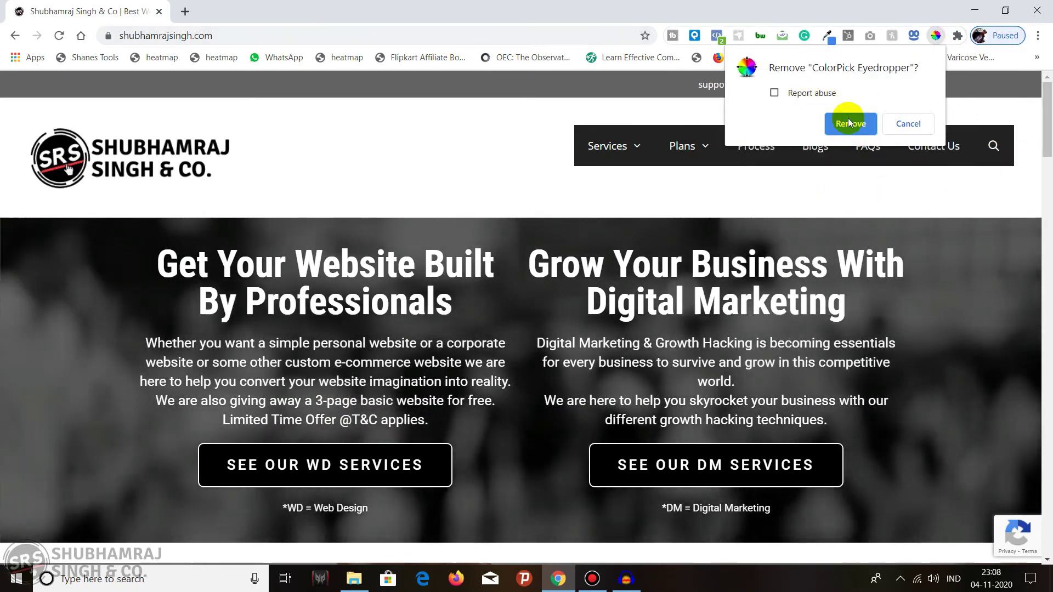
{"action": "left_click", "coordinate": [848, 123]}
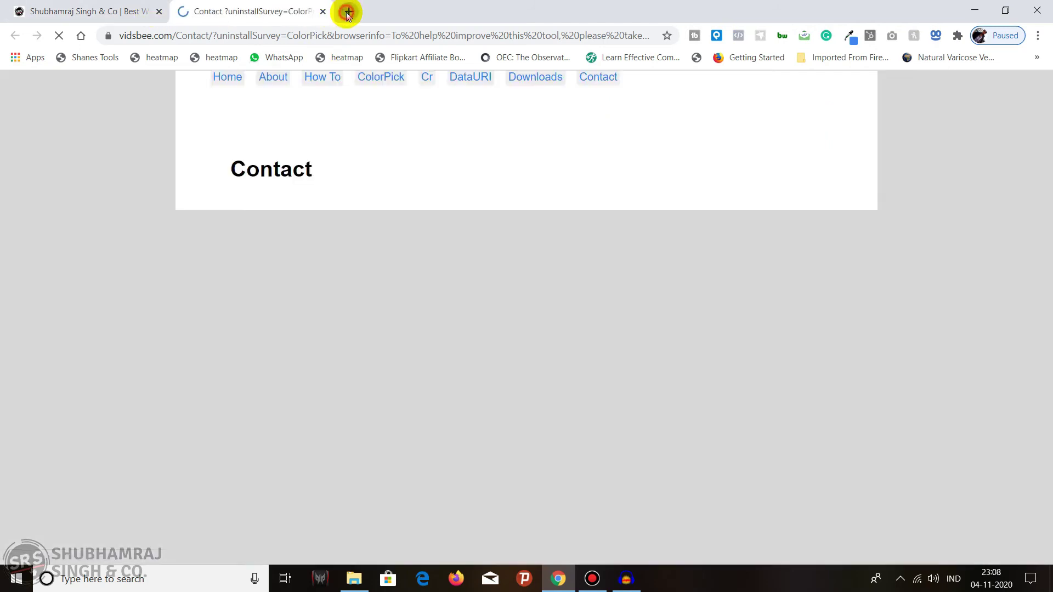
{"action": "left_click", "coordinate": [347, 12]}
{"action": "left_click", "coordinate": [323, 11]}
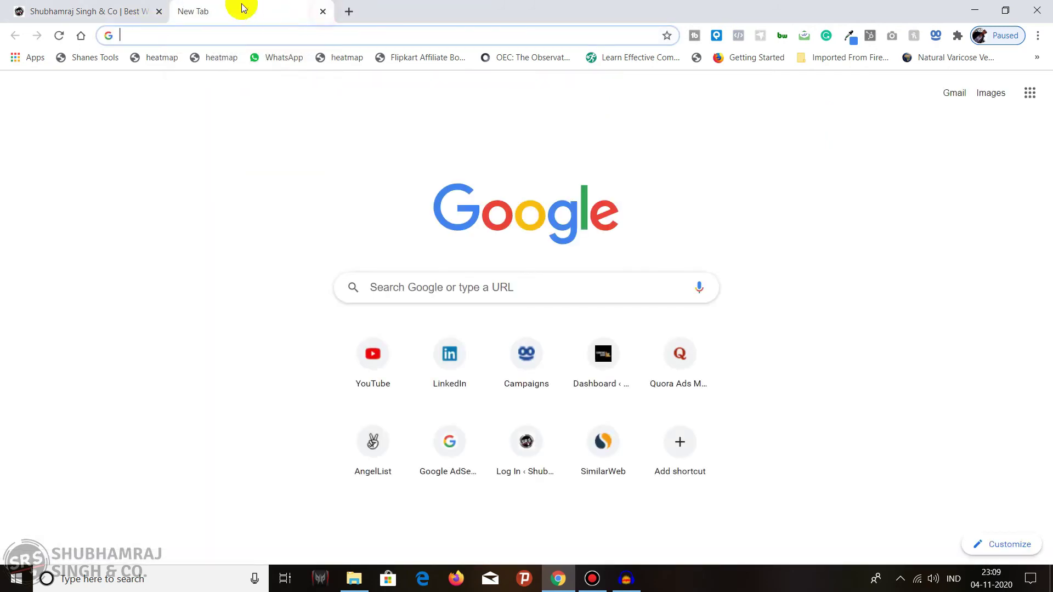
Search Google for 'Photo color picker' and scroll to the imagecolorpicker.com result.
{"action": "left_click", "coordinate": [258, 35]}
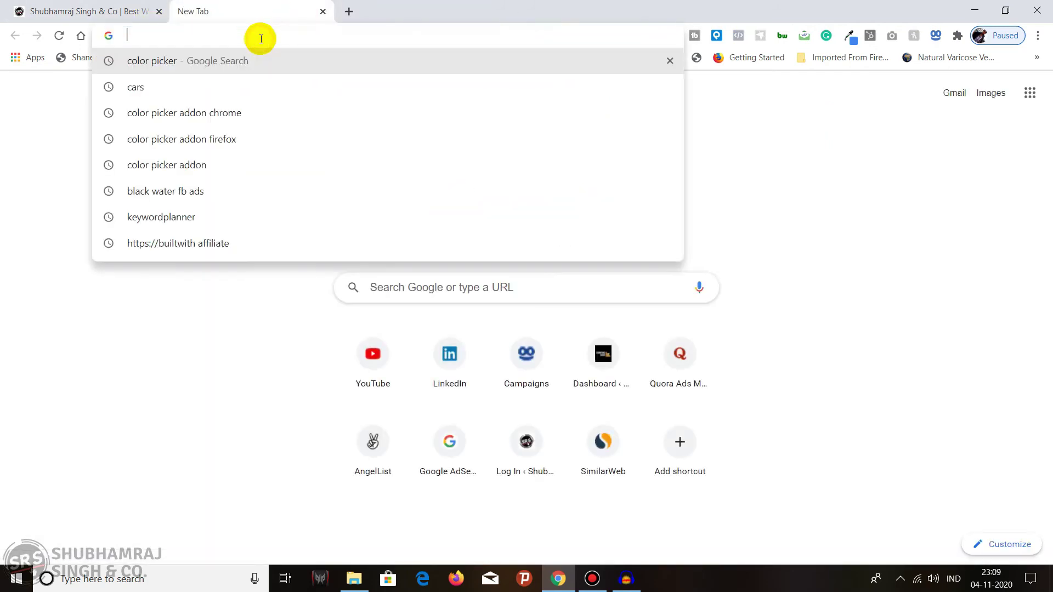
{"action": "left_click", "coordinate": [107, 5]}
{"action": "left_click", "coordinate": [233, 12]}
{"action": "left_click", "coordinate": [233, 36]}
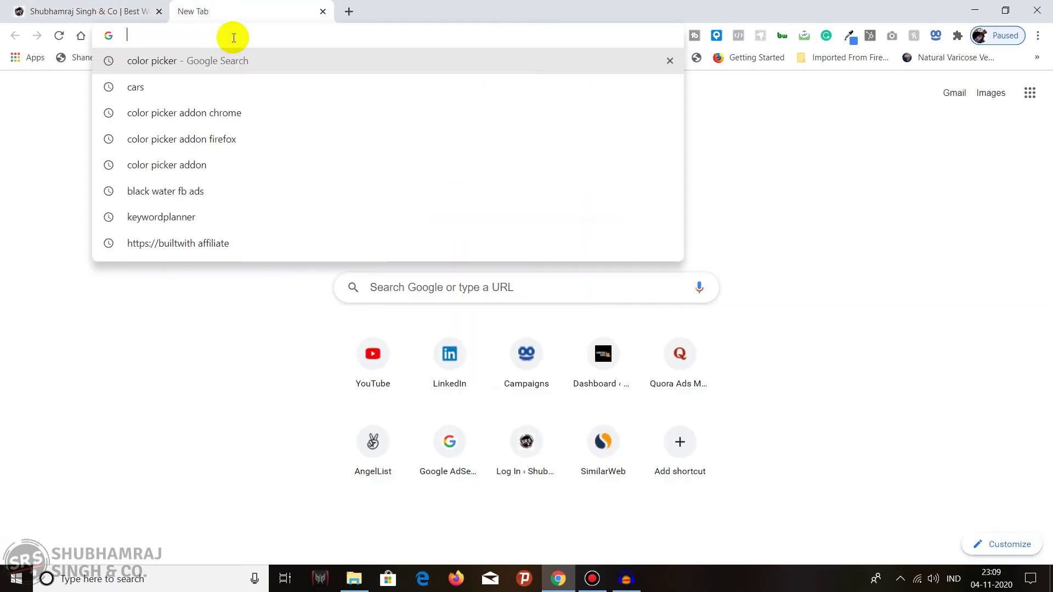
{"action": "type", "text": "Photo"}
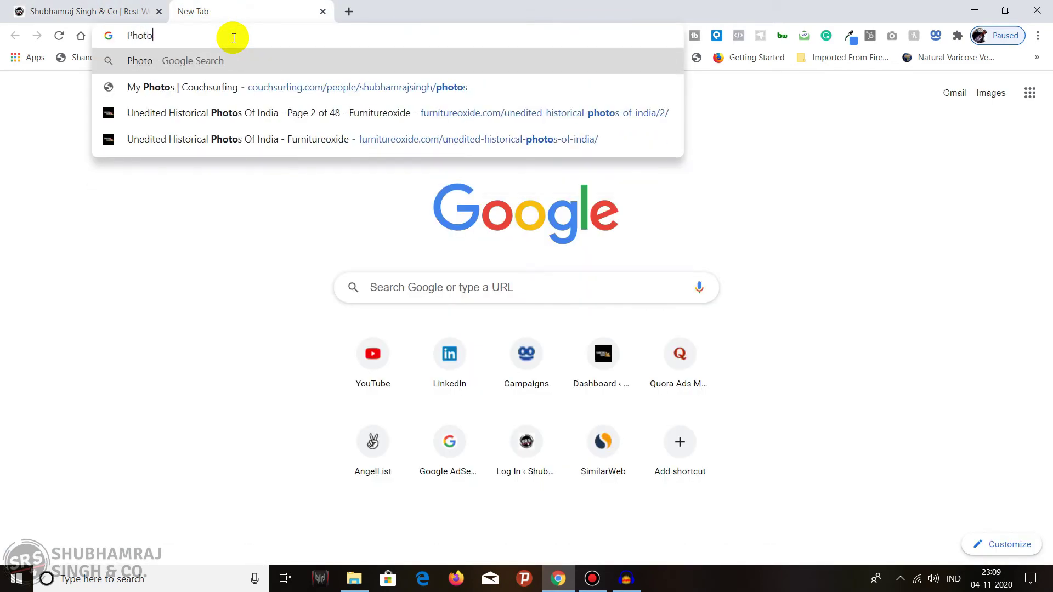
{"action": "type", "text": " color pi"}
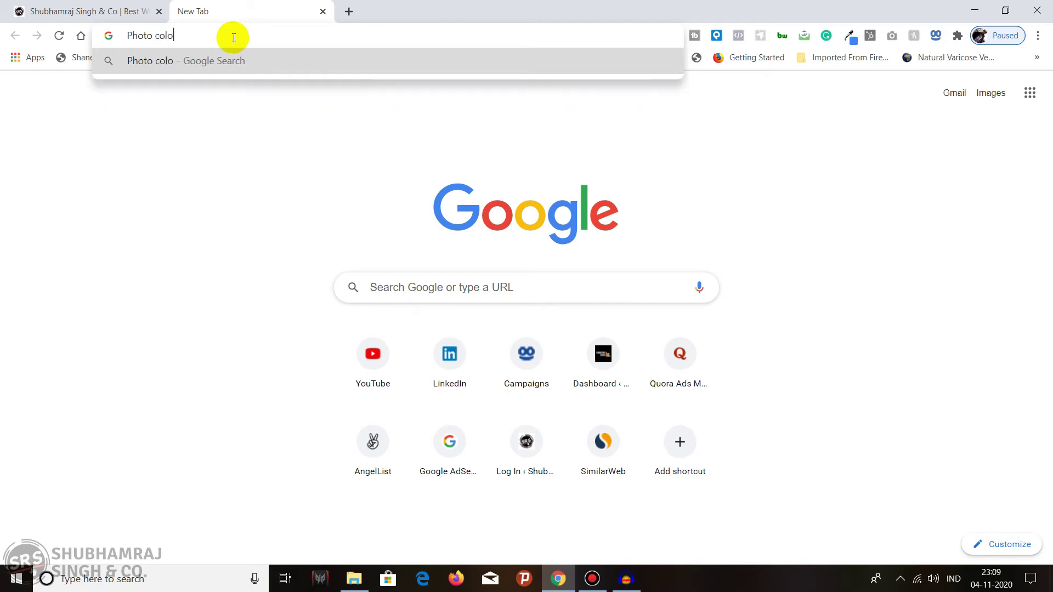
{"action": "type", "text": "cker"}
{"action": "key", "text": "Return"}
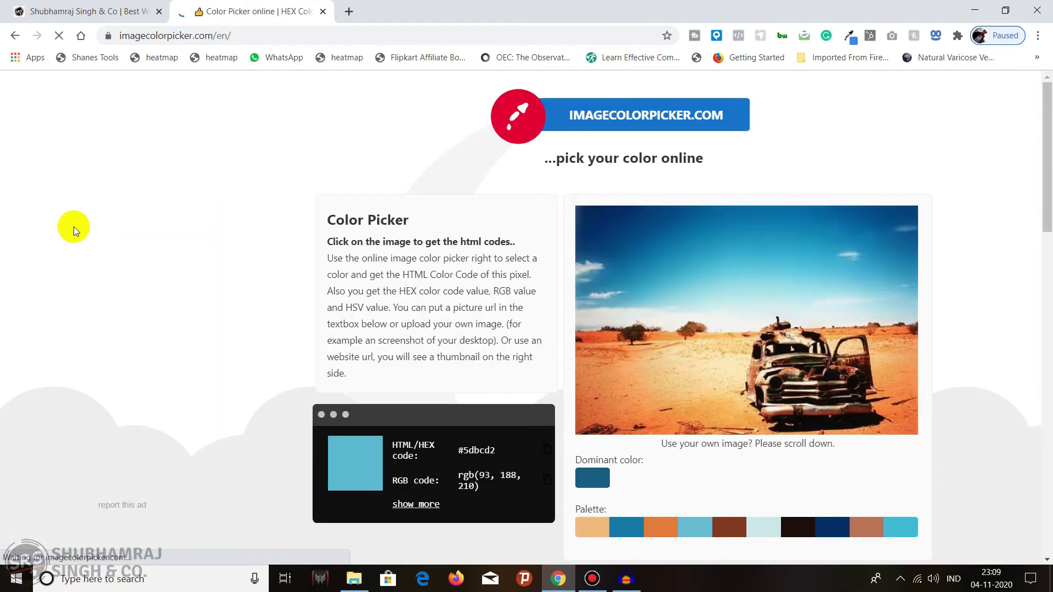
{"action": "scroll", "coordinate": [129, 221], "scroll_direction": "down", "scroll_amount": 3}
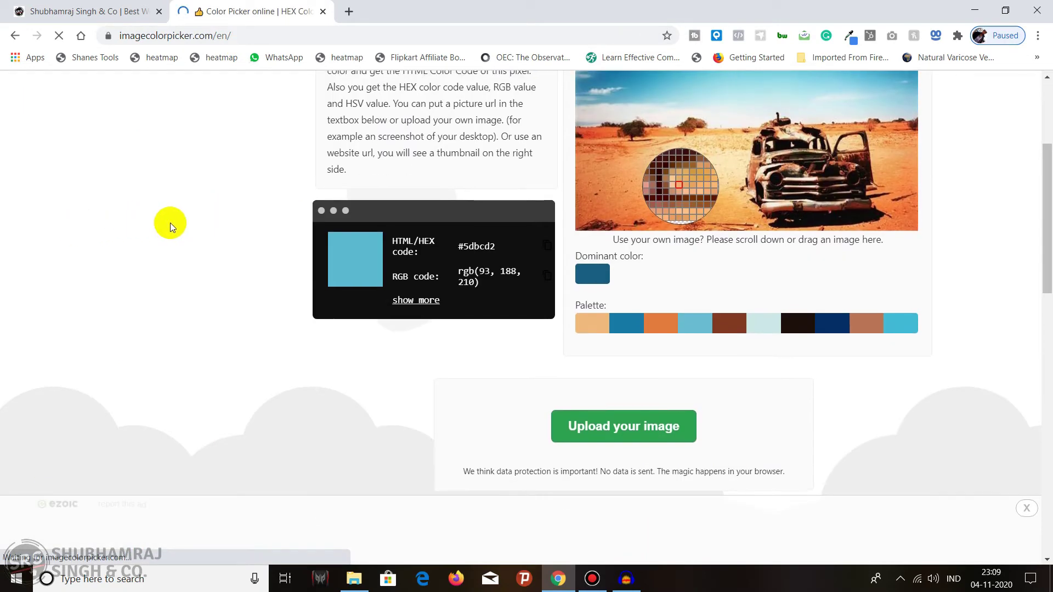
Upload the ironman image from the Downloads folder to imagecolorpicker.com.
{"action": "left_click", "coordinate": [645, 428]}
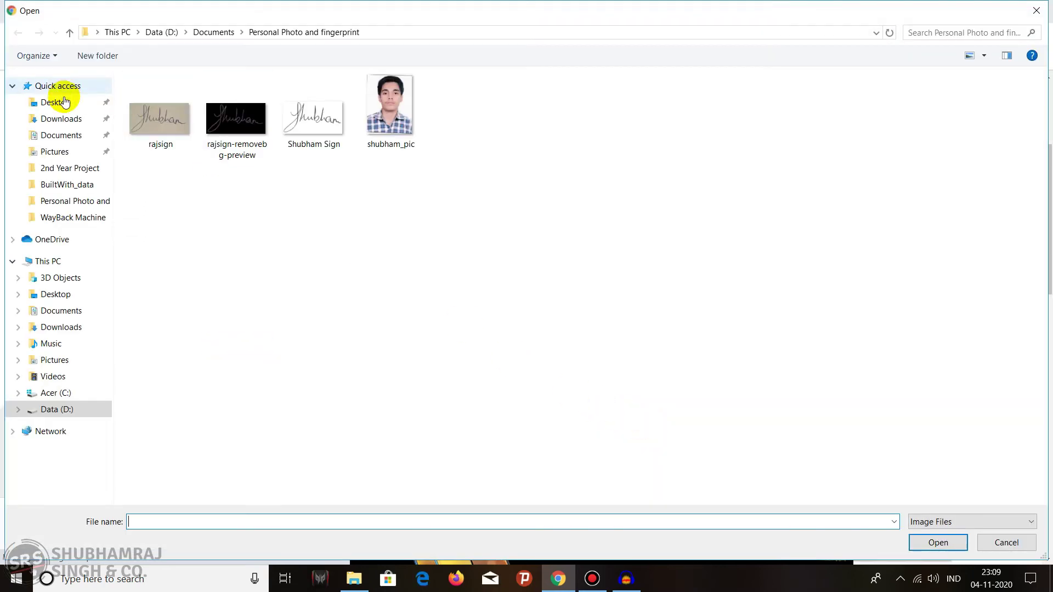
{"action": "left_click", "coordinate": [63, 118]}
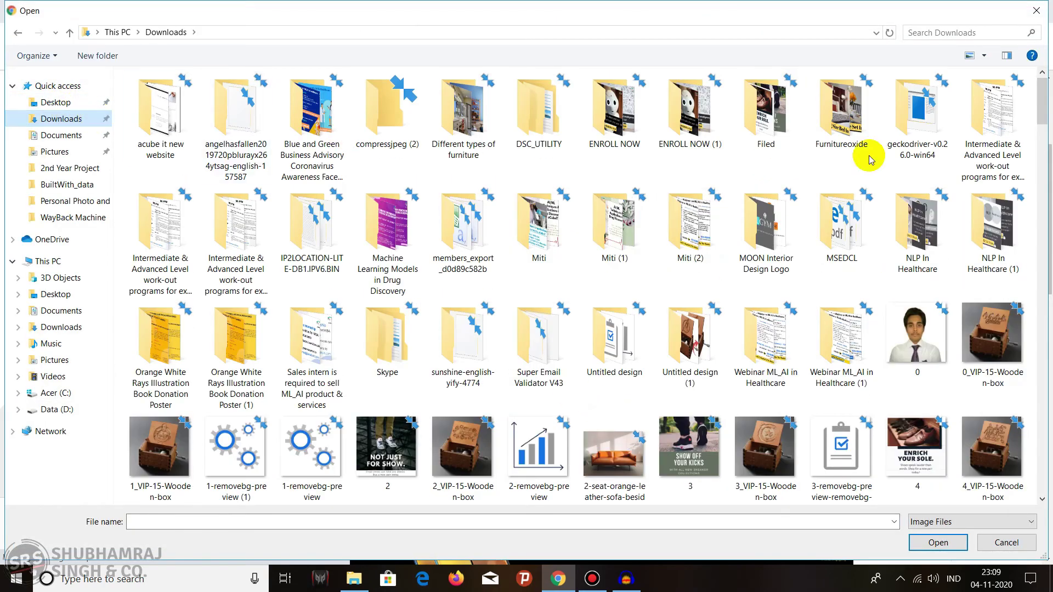
{"action": "scroll", "coordinate": [1047, 164], "scroll_direction": "down", "scroll_amount": 3}
{"action": "left_click_drag", "start_coordinate": [1048, 166], "coordinate": [1048, 252]}
{"action": "double_click", "coordinate": [689, 418]}
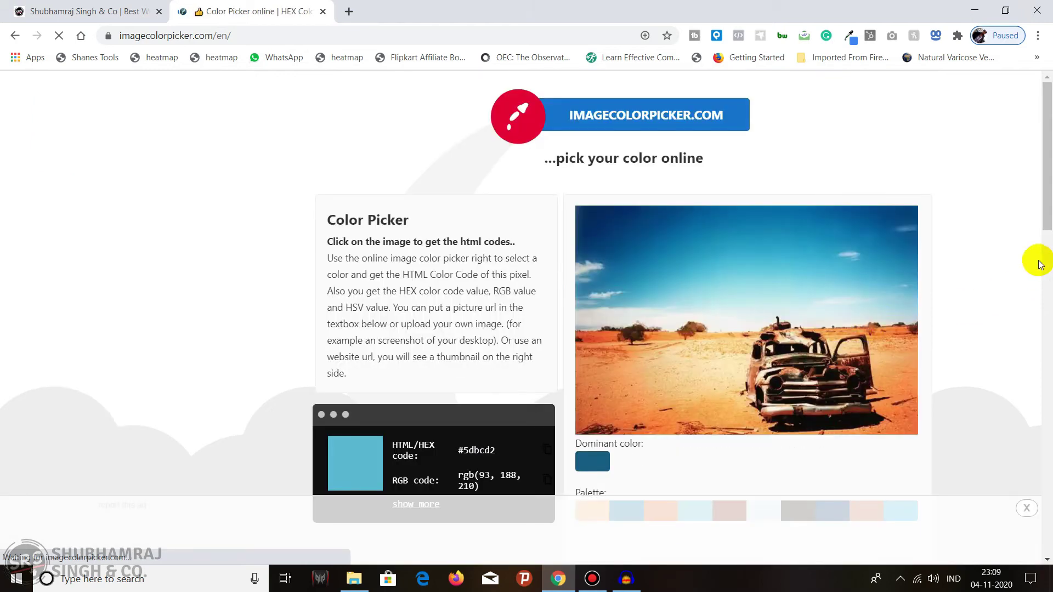
{"action": "left_click_drag", "start_coordinate": [1048, 151], "coordinate": [1048, 190]}
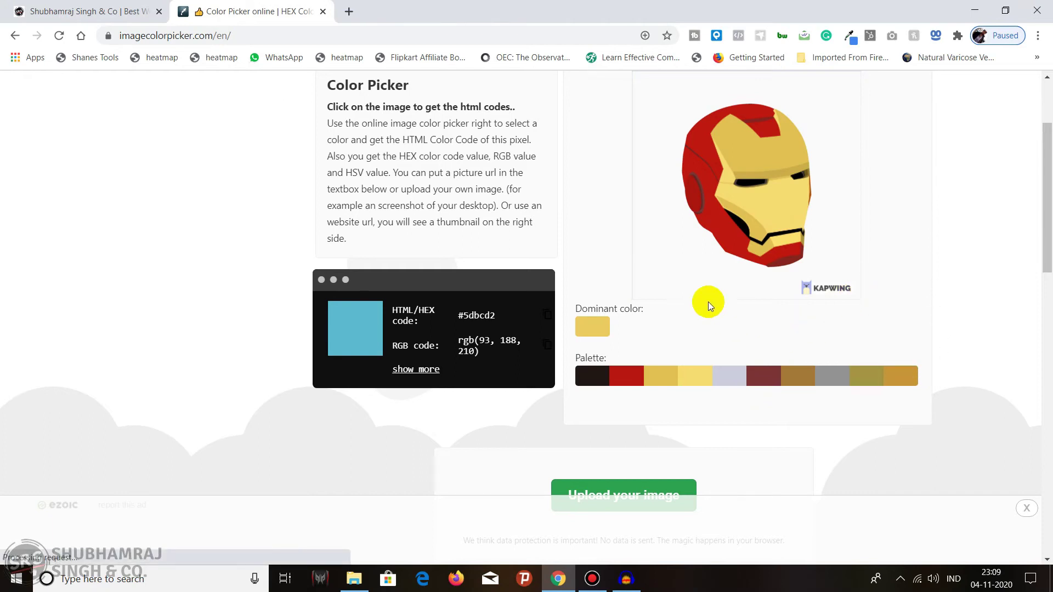
Sample the helmet's red to get #bc170d, select that HEX value, and open a blank tab.
{"action": "left_click", "coordinate": [748, 183]}
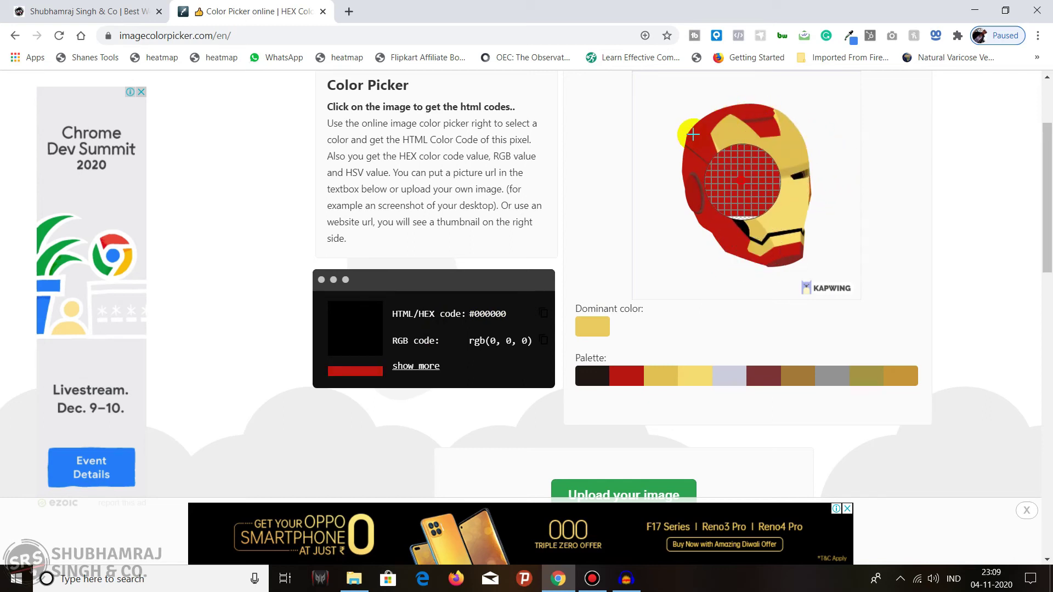
{"action": "left_click", "coordinate": [690, 134]}
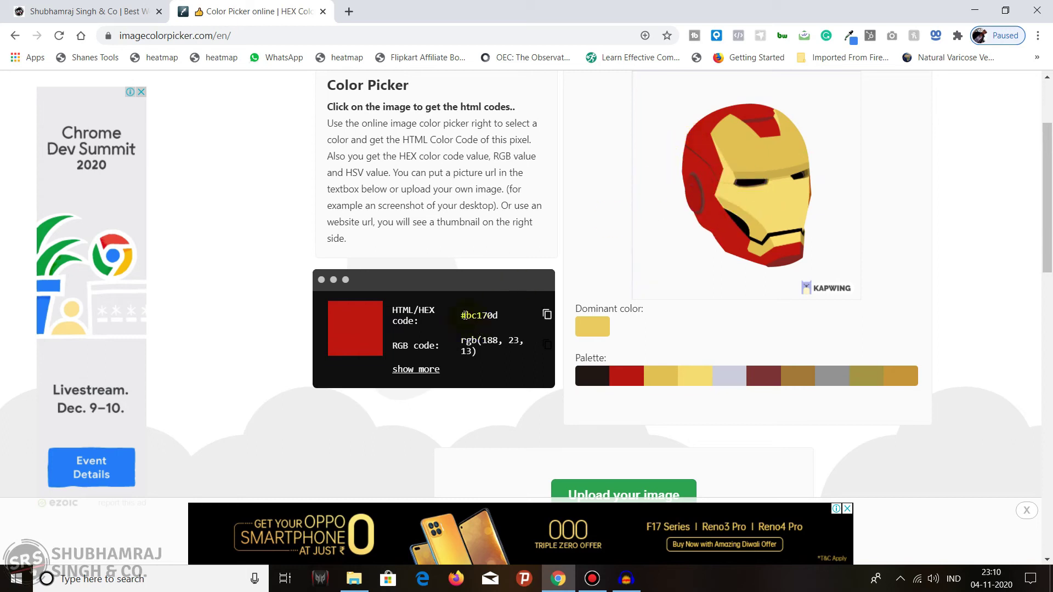
{"action": "left_click_drag", "start_coordinate": [466, 315], "coordinate": [497, 316]}
{"action": "triple_click", "coordinate": [501, 313]}
{"action": "key", "text": "ctrl+c"}
{"action": "left_click", "coordinate": [351, 11]}
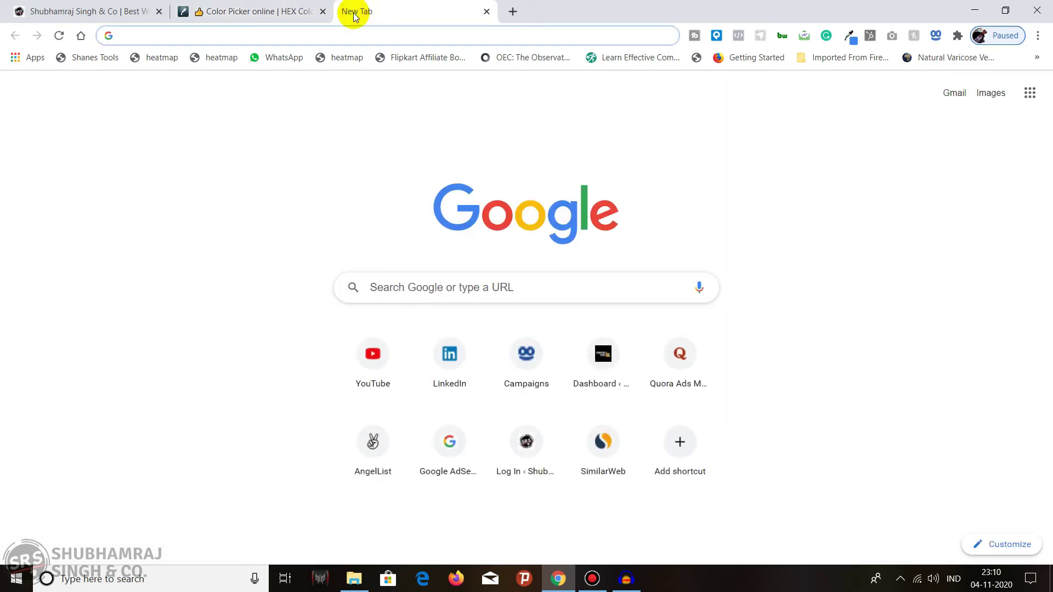
Search 'color picker' to bring up Google's Colour picker, showing #fcba03.
{"action": "type", "text": "c"}
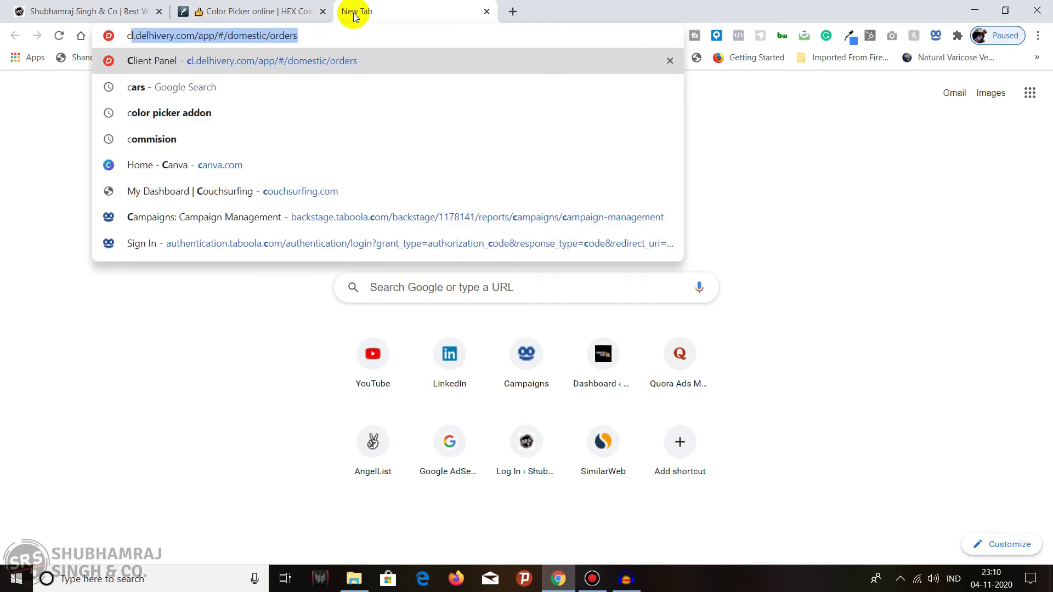
{"action": "type", "text": "olo"}
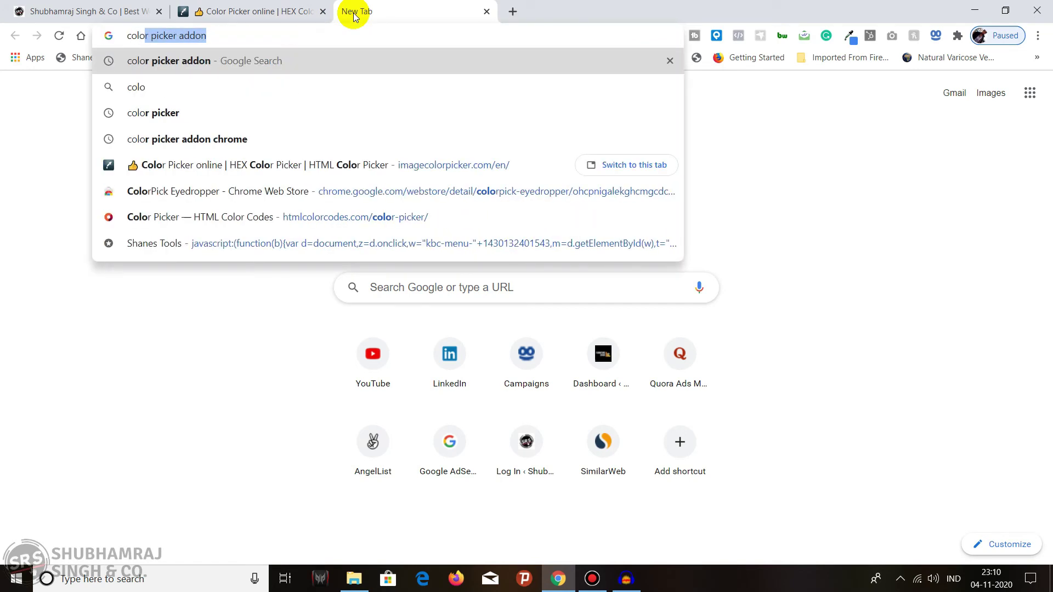
{"action": "type", "text": "r"}
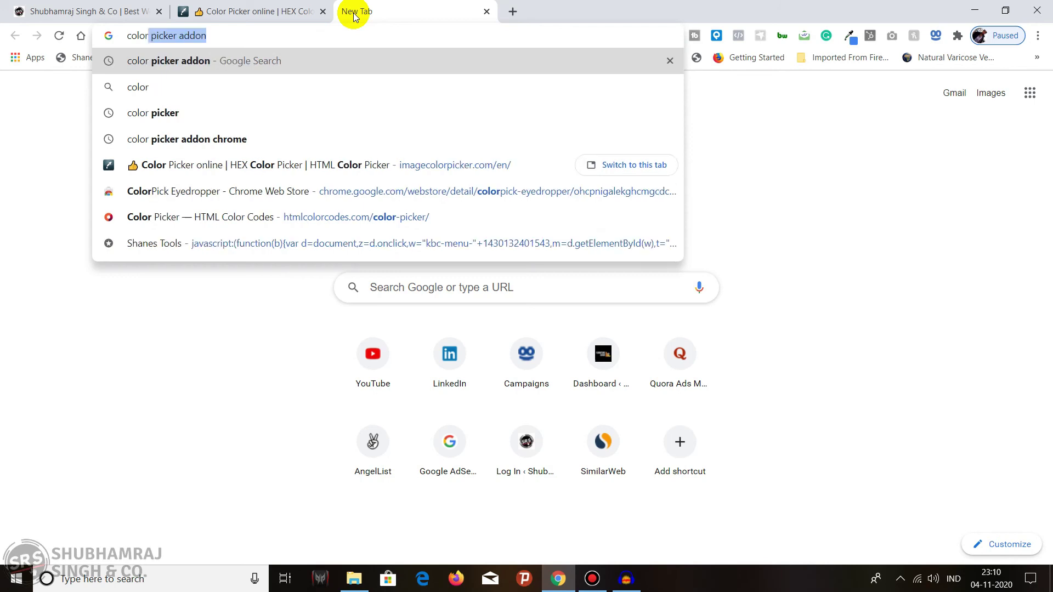
{"action": "type", "text": " picker"}
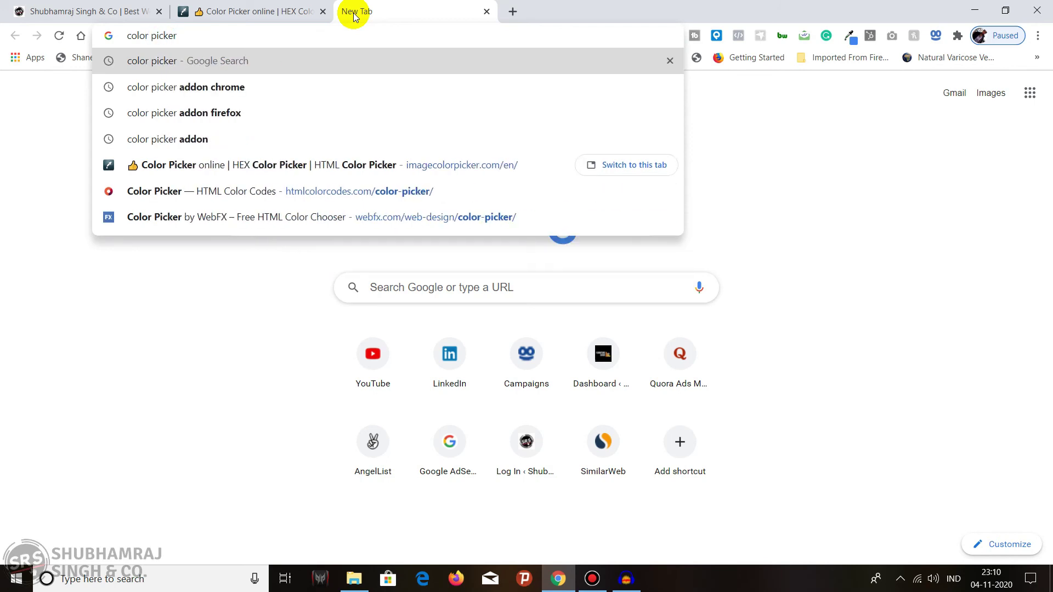
{"action": "key", "text": "Return"}
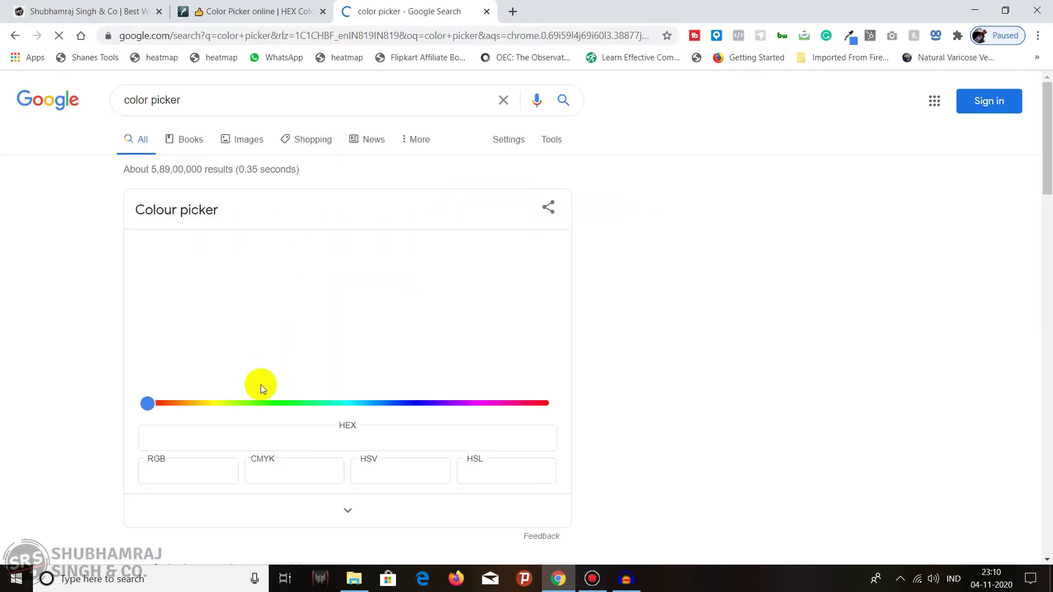
{"action": "left_click", "coordinate": [363, 437]}
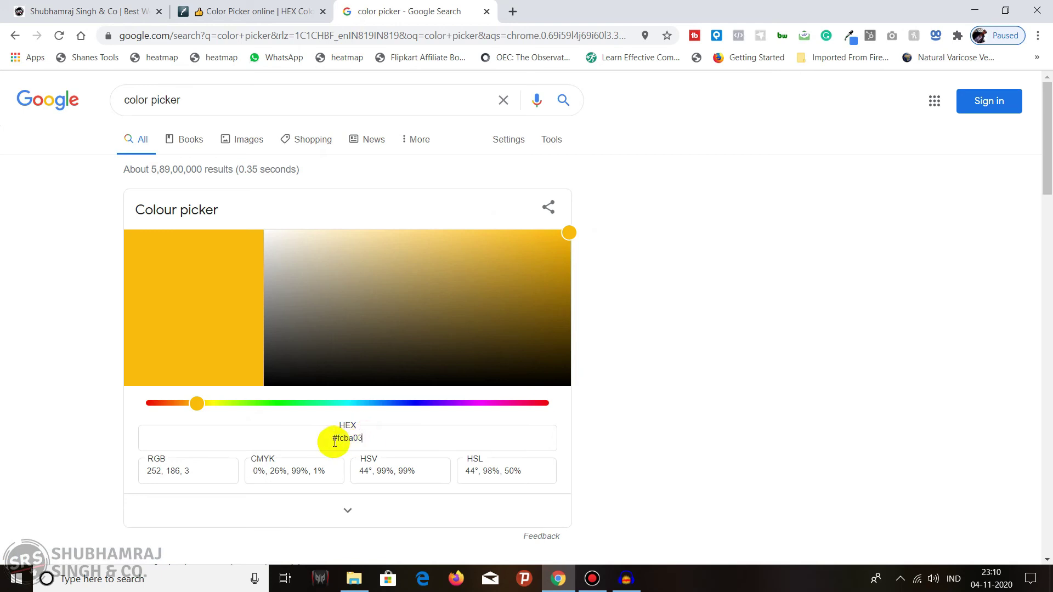
Try replacing the HEX value with the copied #bc170d, which gets discarded as invalid.
{"action": "left_click_drag", "start_coordinate": [340, 438], "coordinate": [390, 433]}
{"action": "key", "text": "BackSpace"}
{"action": "key", "text": "ctrl+v"}
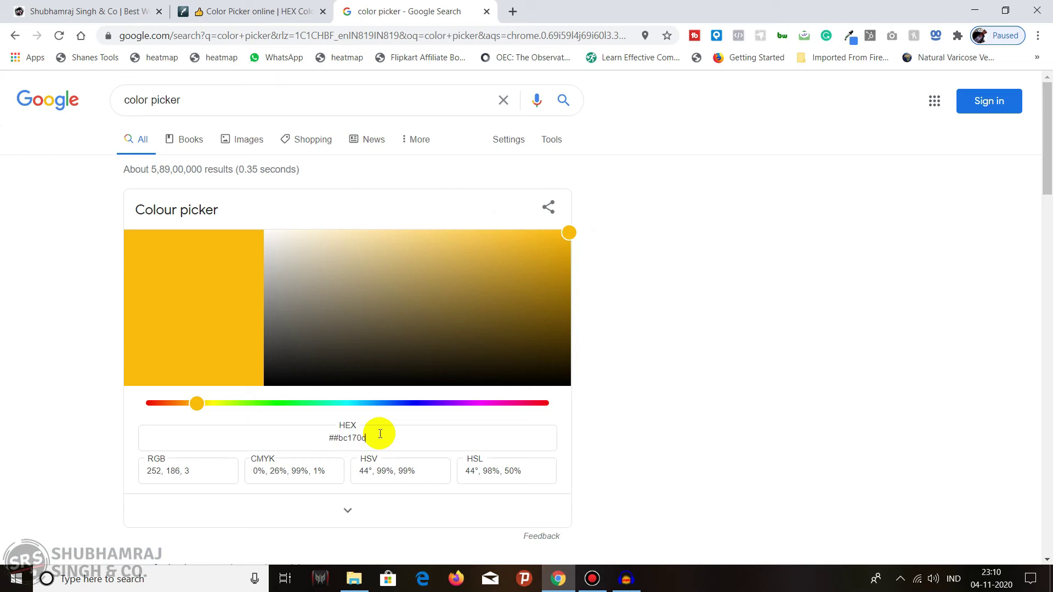
{"action": "left_click", "coordinate": [669, 360]}
{"action": "left_click", "coordinate": [249, 11]}
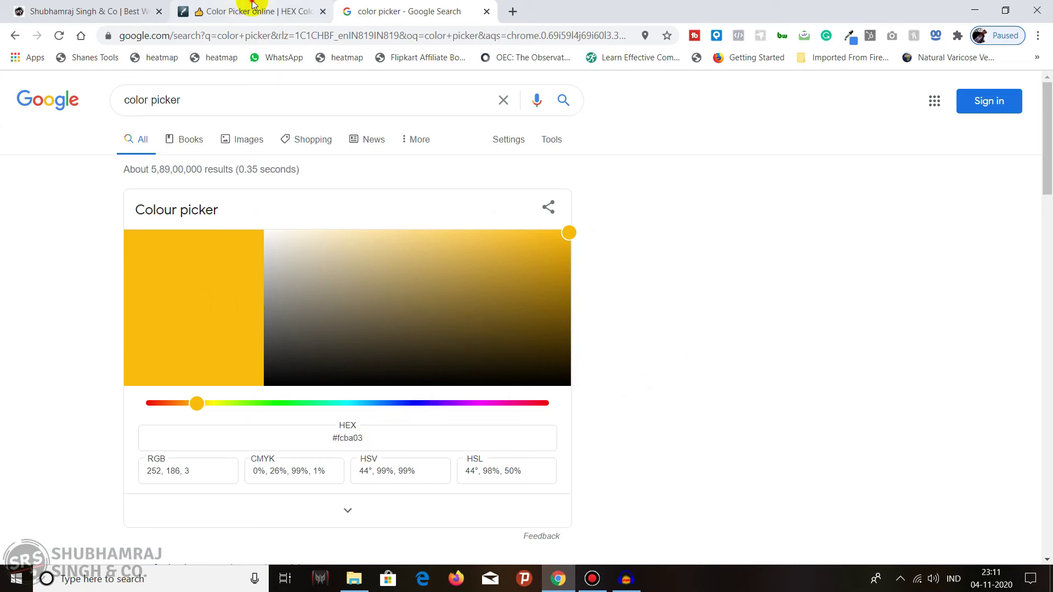
Copy the sampled #bc170d hex code on imagecolorpicker.com to the clipboard.
{"action": "left_click", "coordinate": [822, 357]}
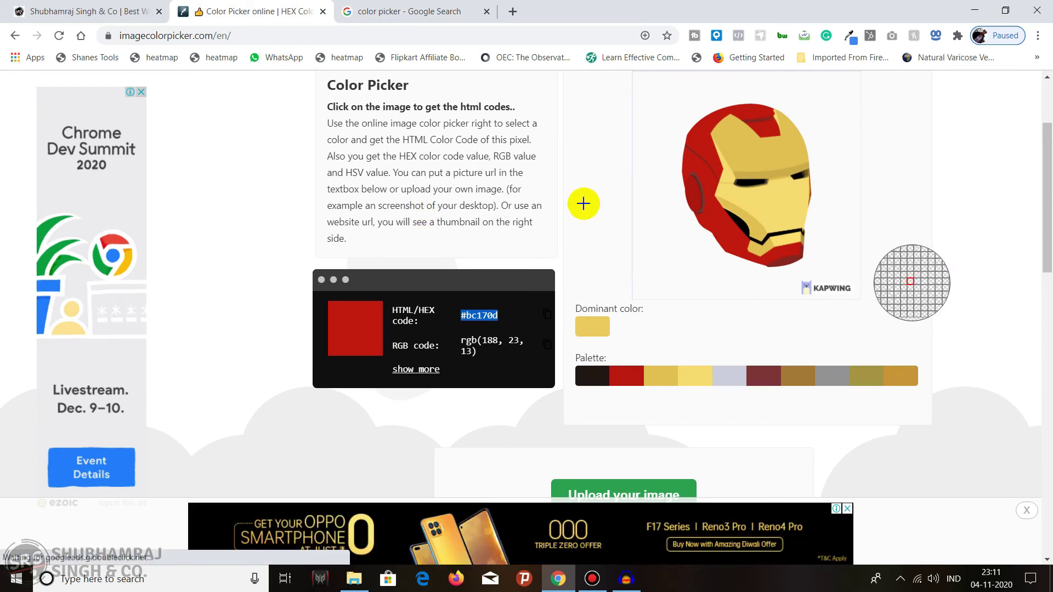
{"action": "left_click", "coordinate": [268, 6]}
{"action": "left_click", "coordinate": [467, 317]}
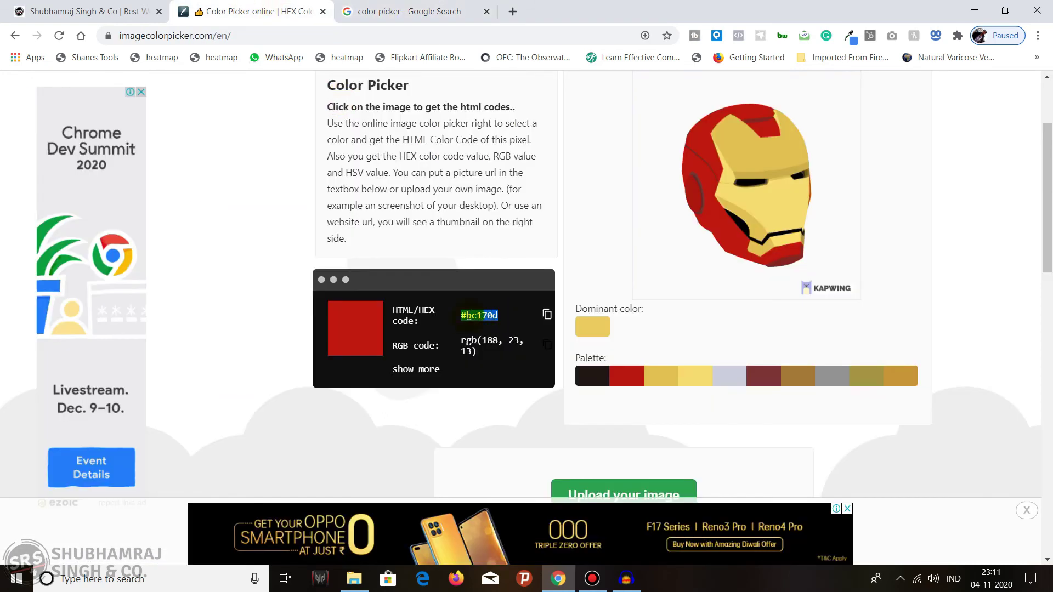
{"action": "left_click", "coordinate": [547, 315]}
Select fcba03 in Google's HEX field, then reselect #bc170d on imagecolorpicker.com.
{"action": "left_click", "coordinate": [423, 11]}
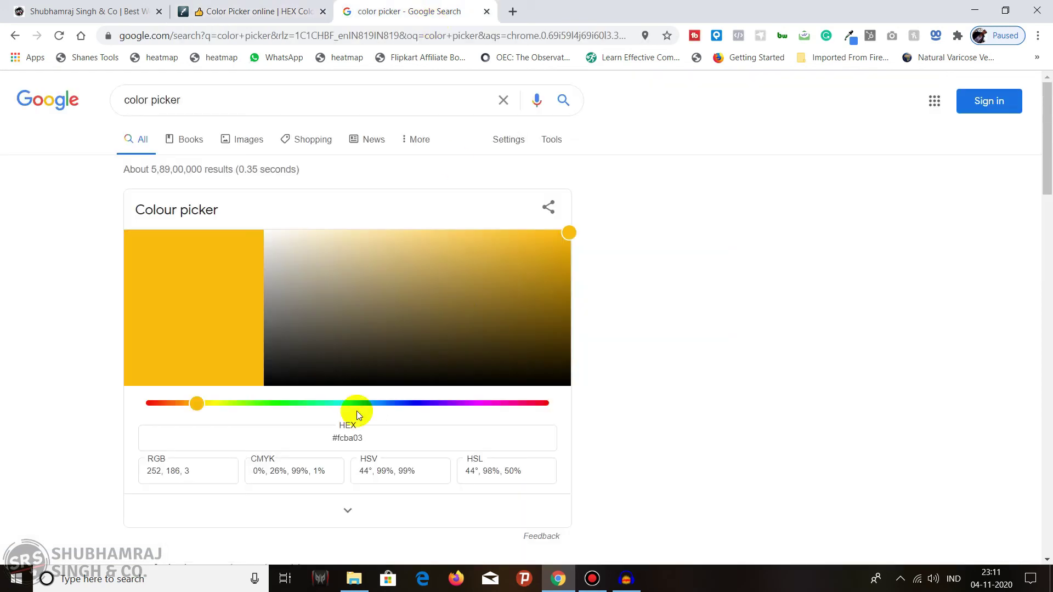
{"action": "double_click", "coordinate": [381, 435]}
{"action": "left_click", "coordinate": [639, 368]}
{"action": "left_click", "coordinate": [228, 7]}
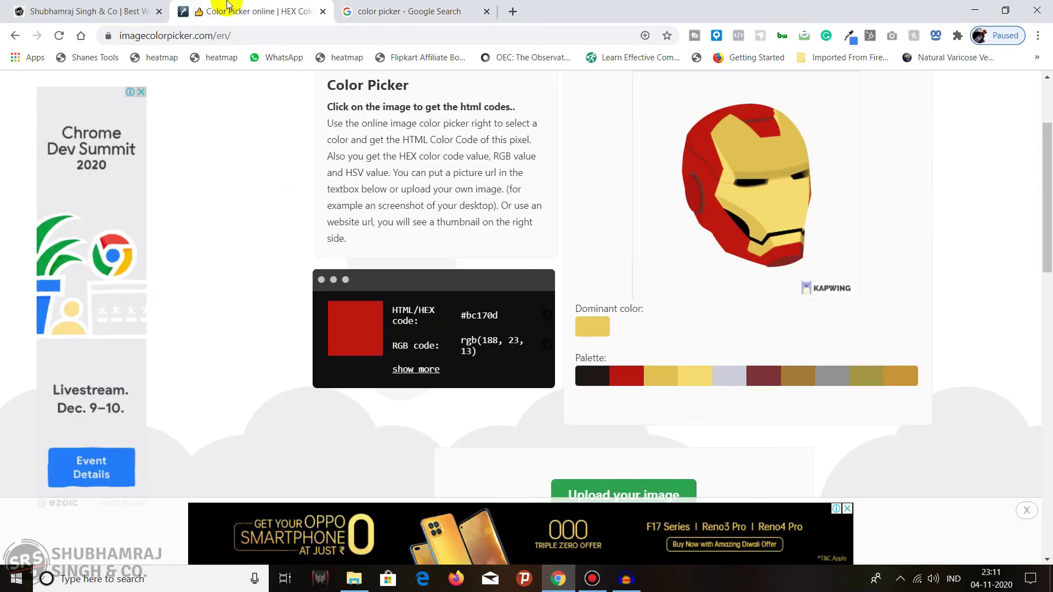
{"action": "left_click", "coordinate": [364, 8]}
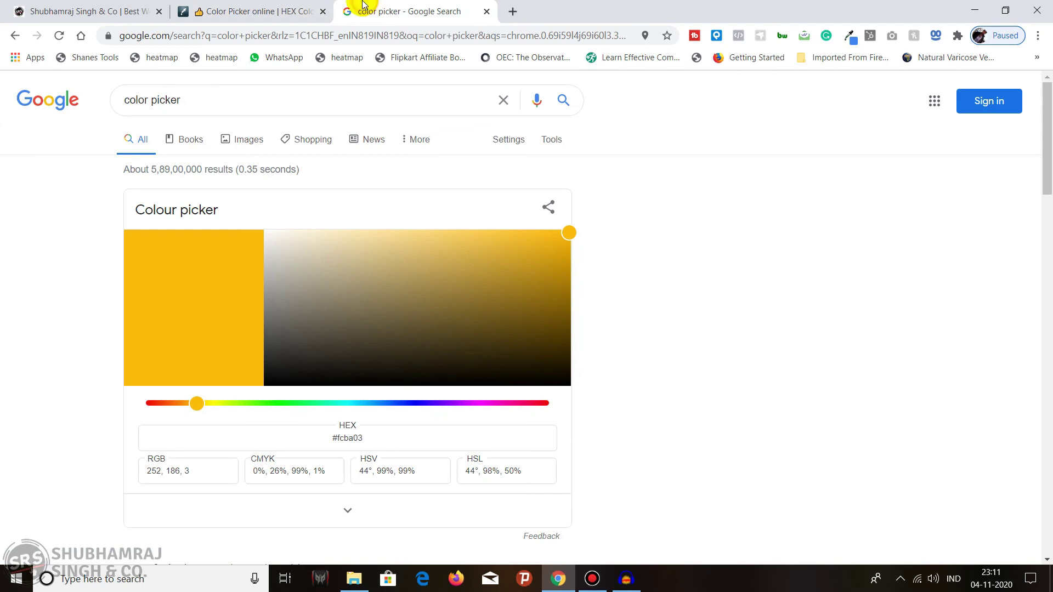
{"action": "left_click", "coordinate": [260, 4]}
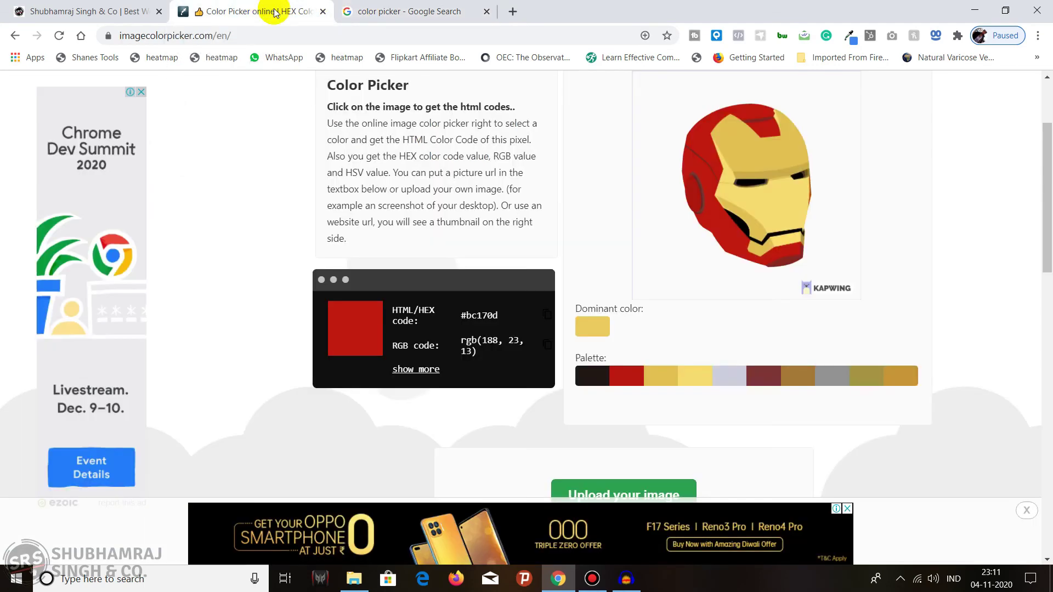
{"action": "double_click", "coordinate": [477, 315]}
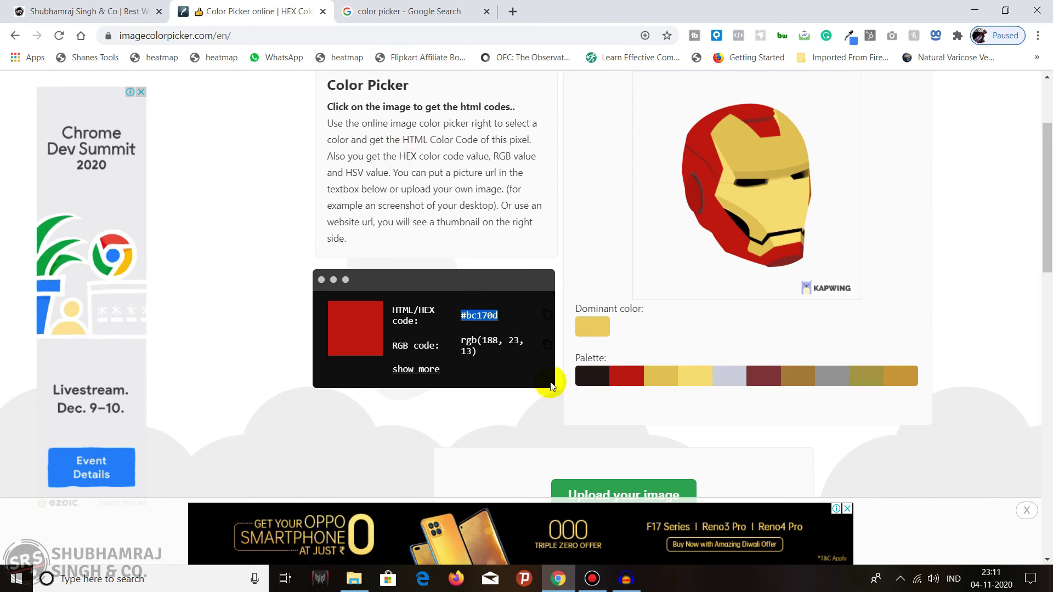
Paste #bc170d into Google's HEX field and delete the duplicate # to apply it.
{"action": "left_click", "coordinate": [406, 11]}
{"action": "double_click", "coordinate": [384, 436]}
{"action": "key", "text": "ctrl+v"}
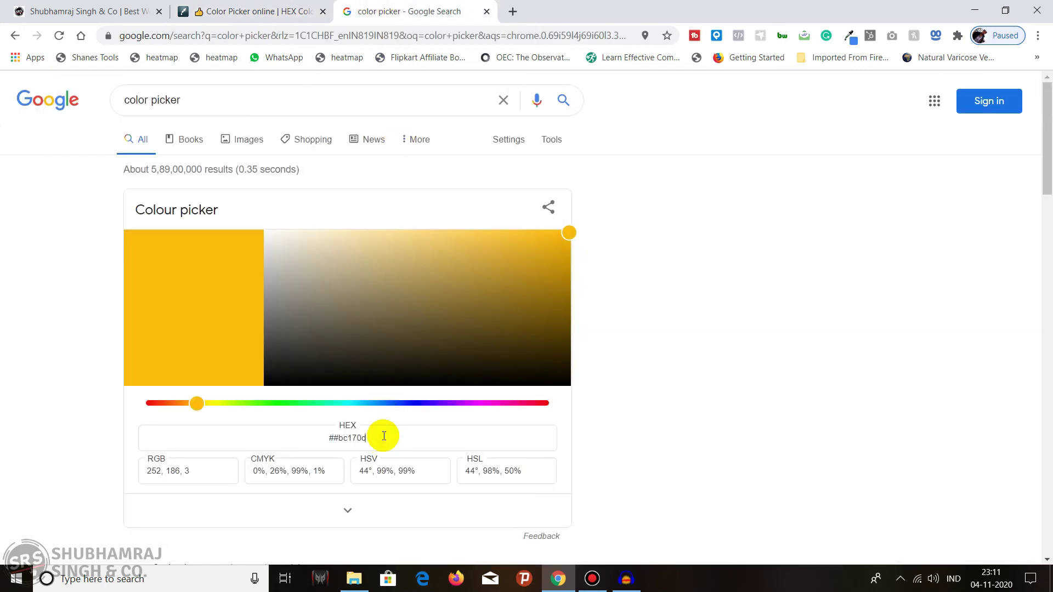
{"action": "left_click", "coordinate": [340, 440]}
{"action": "key", "text": "Delete"}
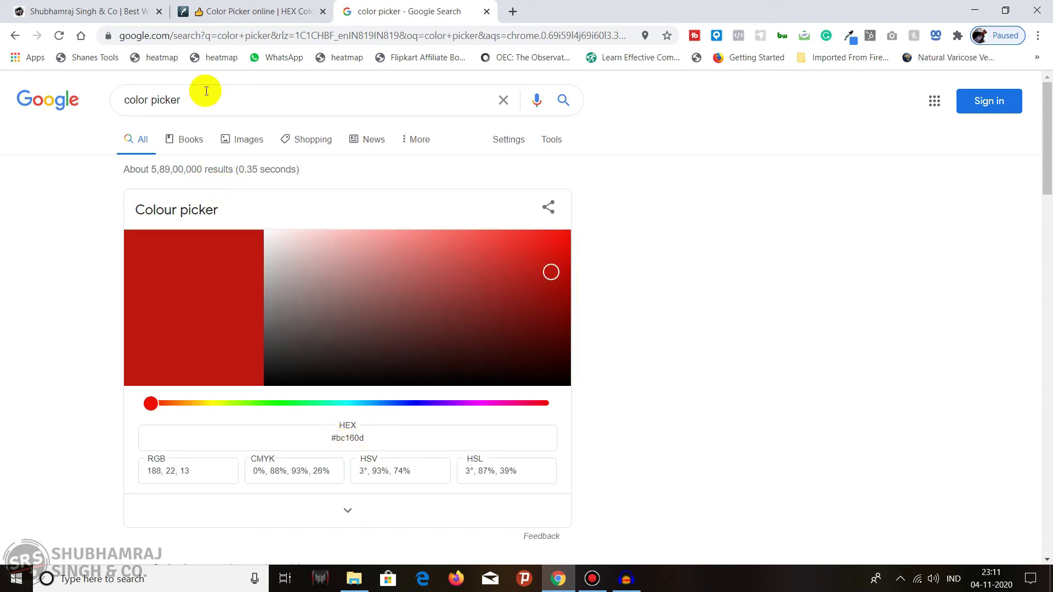
Return to imagecolorpicker.com showing #bc170d and stop the recording.
{"action": "left_click", "coordinate": [245, 4]}
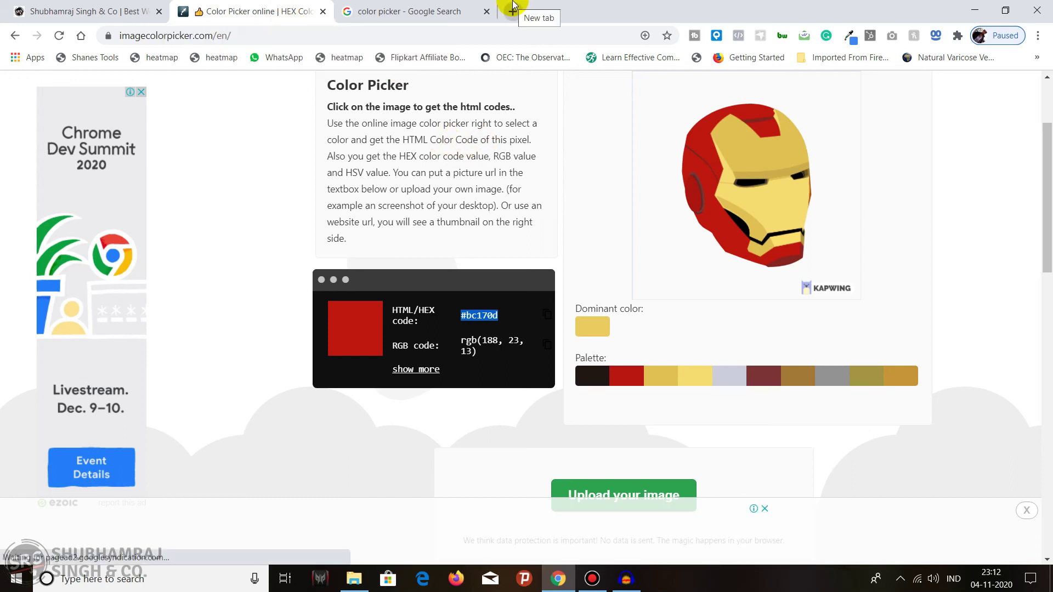
{"action": "mouse_move", "coordinate": [568, 5]}
{"action": "left_click", "coordinate": [609, 9]}
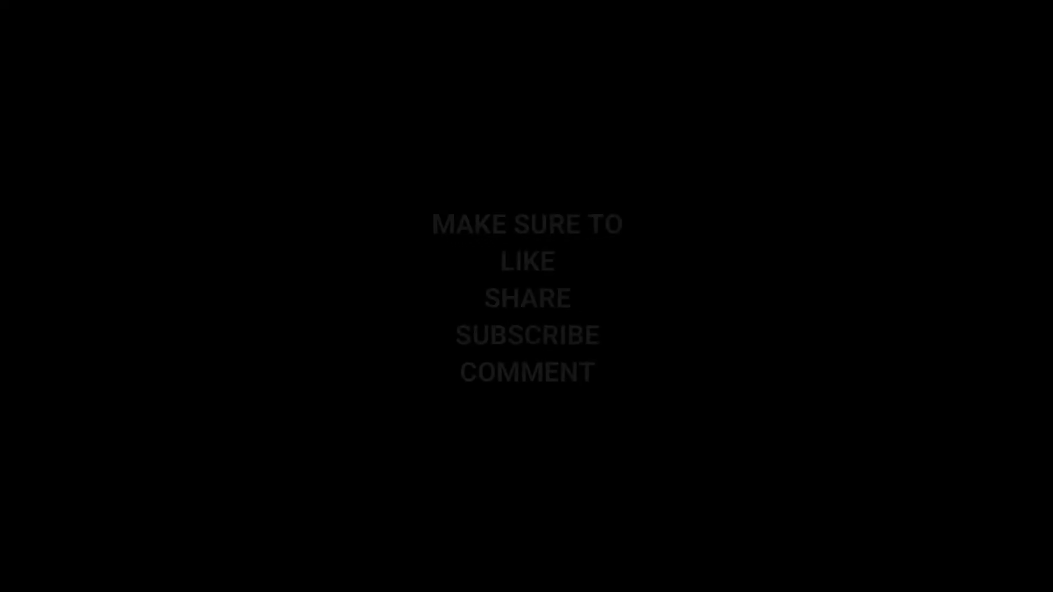